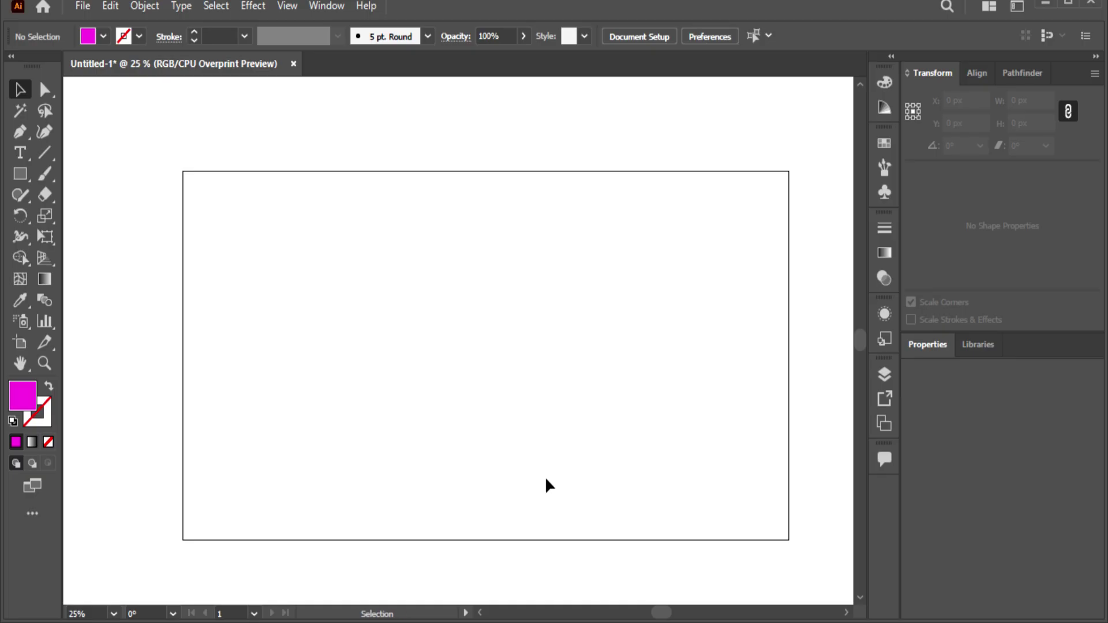
Step: Type the word PHOTOSHOP on the artboard and move it into position
{"action": "left_click_drag", "start_coordinate": [529, 470], "coordinate": [491, 449]}
{"action": "left_click", "coordinate": [20, 153]}
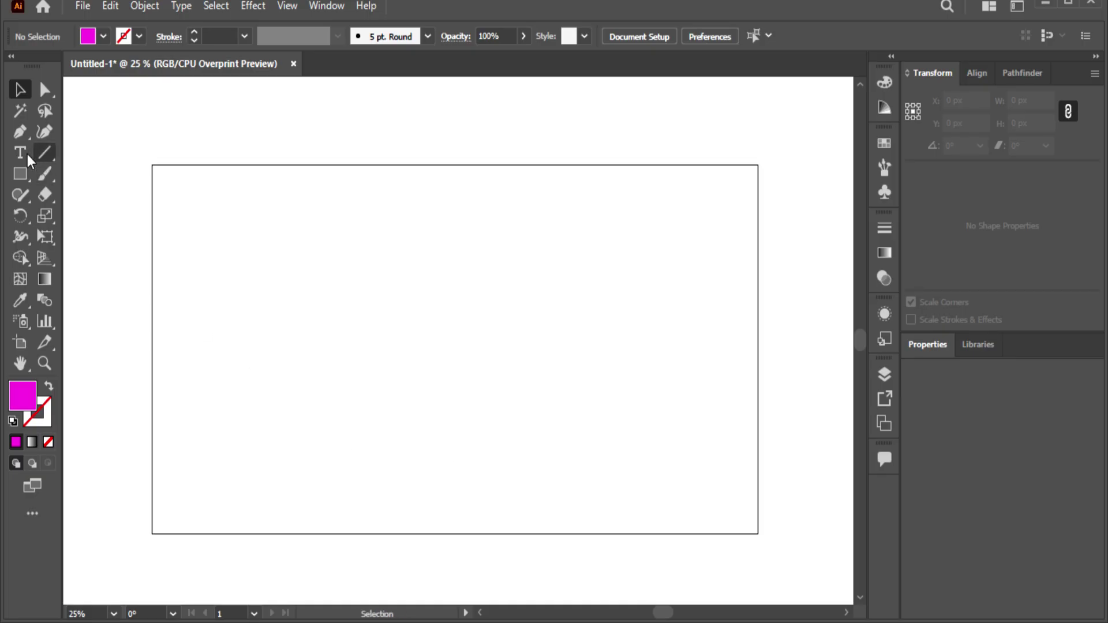
{"action": "left_click", "coordinate": [364, 361]}
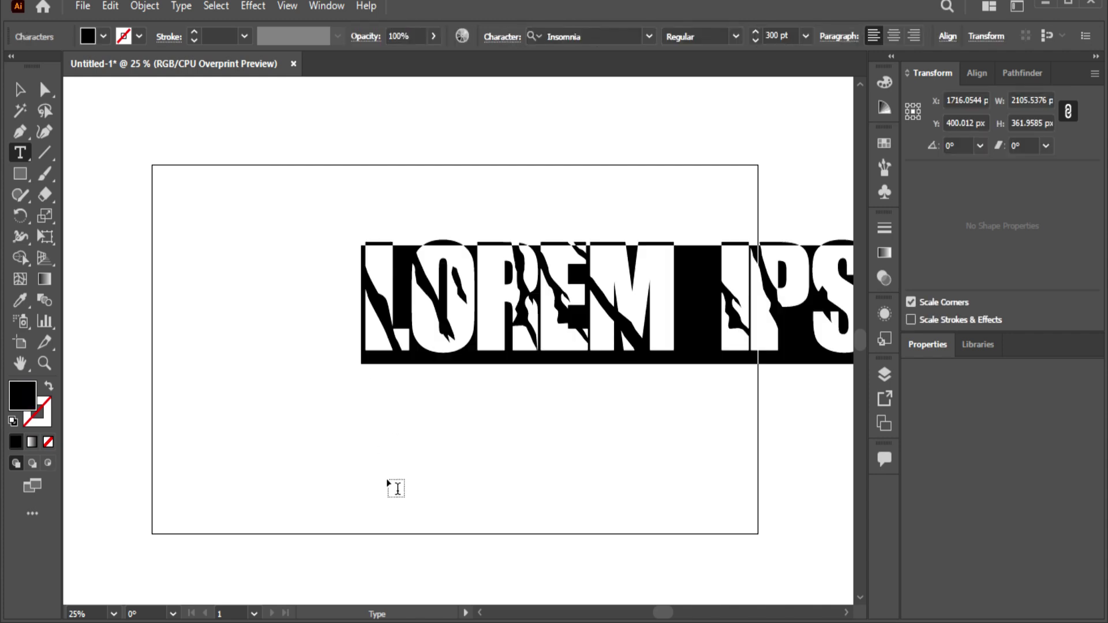
{"action": "type", "text": "PHOTOSHO"}
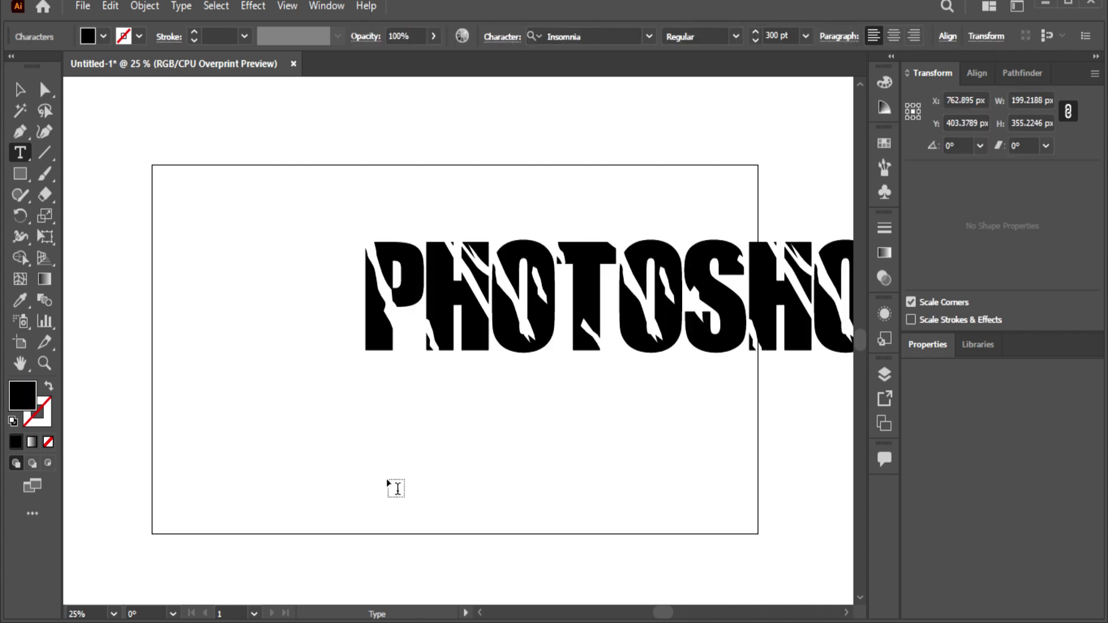
{"action": "key", "text": "Escape"}
{"action": "left_click_drag", "start_coordinate": [471, 317], "coordinate": [286, 433]}
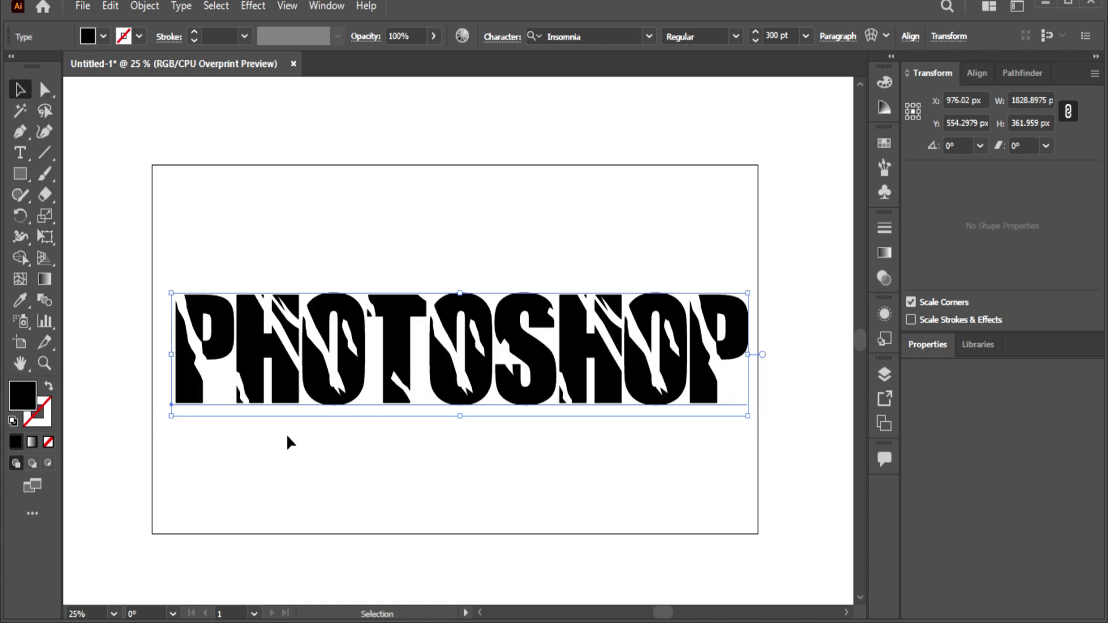
Step: Fill the PHOTOSHOP text with magenta #cc00be and zoom in on it
{"action": "double_click", "coordinate": [17, 397]}
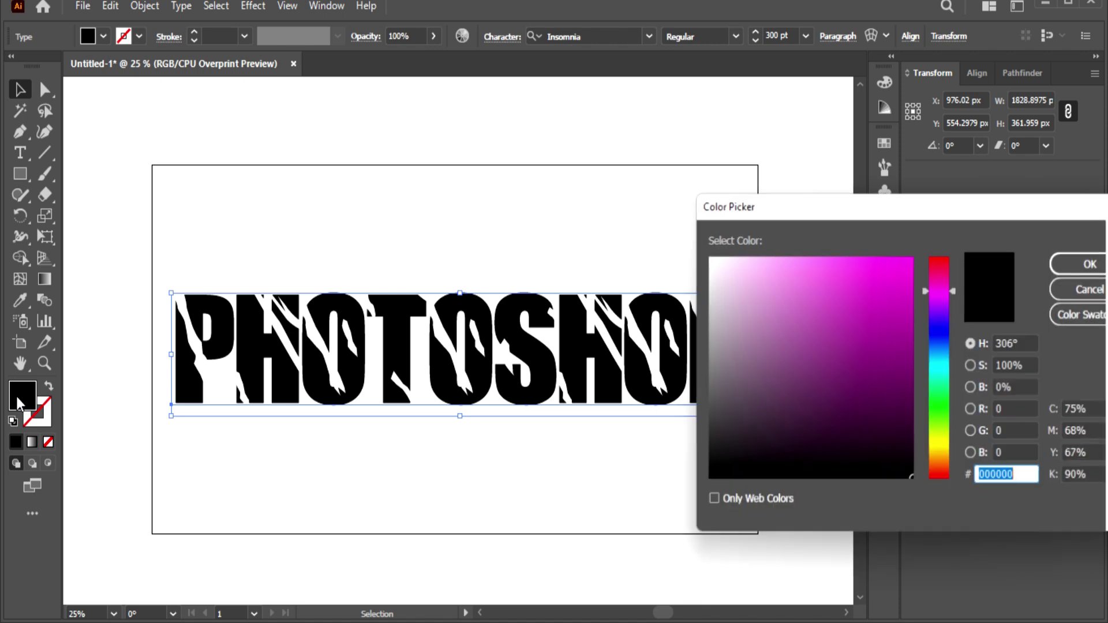
{"action": "left_click", "coordinate": [912, 300]}
{"action": "left_click", "coordinate": [1073, 263]}
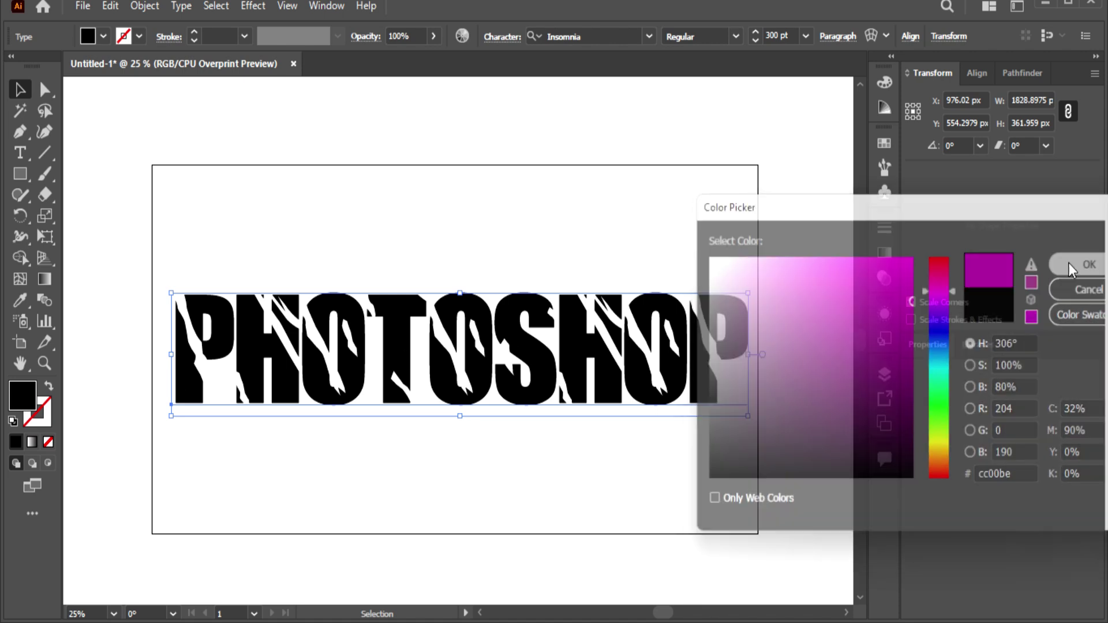
{"action": "key", "text": "ctrl+equal"}
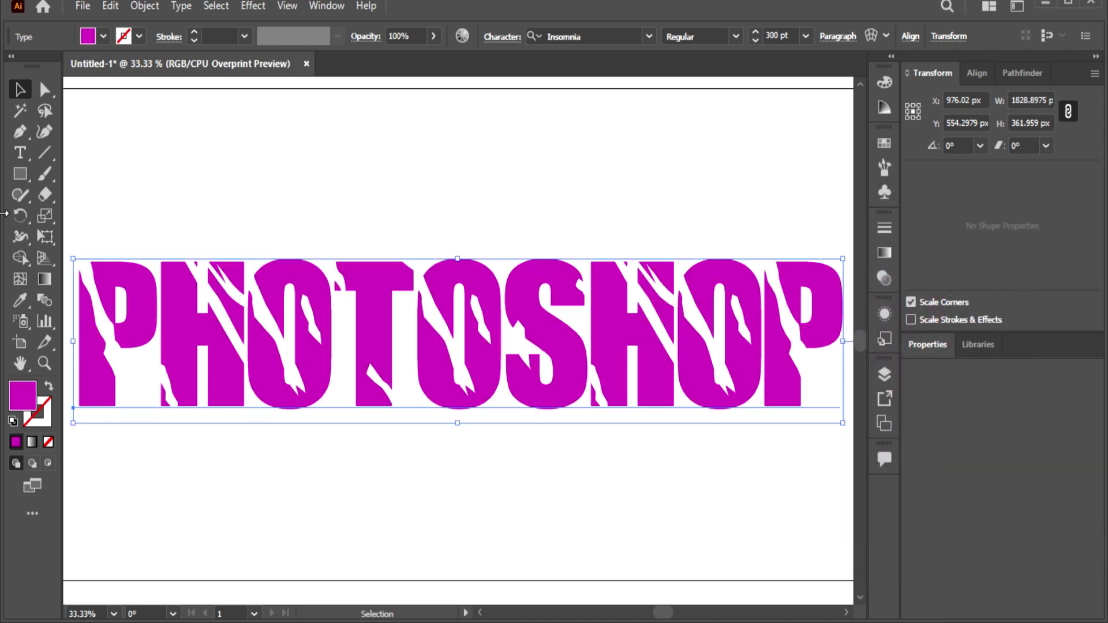
{"action": "key", "text": "t"}
{"action": "left_click", "coordinate": [398, 330]}
Step: Select all the text and change its font from Insomnia to Glories
{"action": "key", "text": "ctrl+a"}
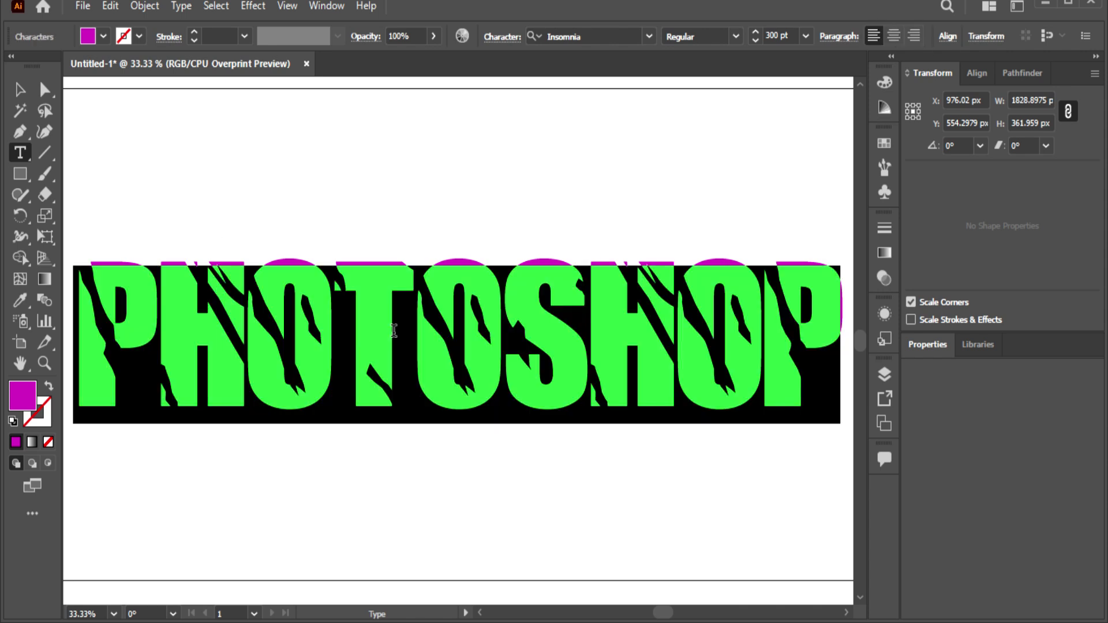
{"action": "left_click", "coordinate": [648, 36]}
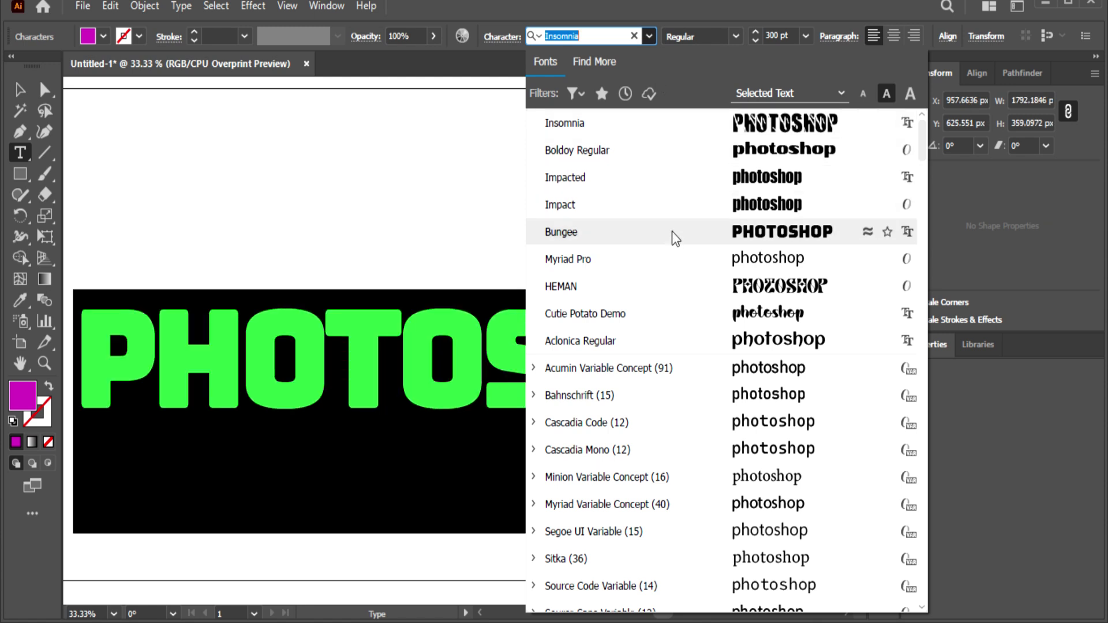
{"action": "scroll", "coordinate": [668, 238], "scroll_direction": "down", "scroll_amount": 5}
{"action": "scroll", "coordinate": [666, 243], "scroll_direction": "down", "scroll_amount": 3}
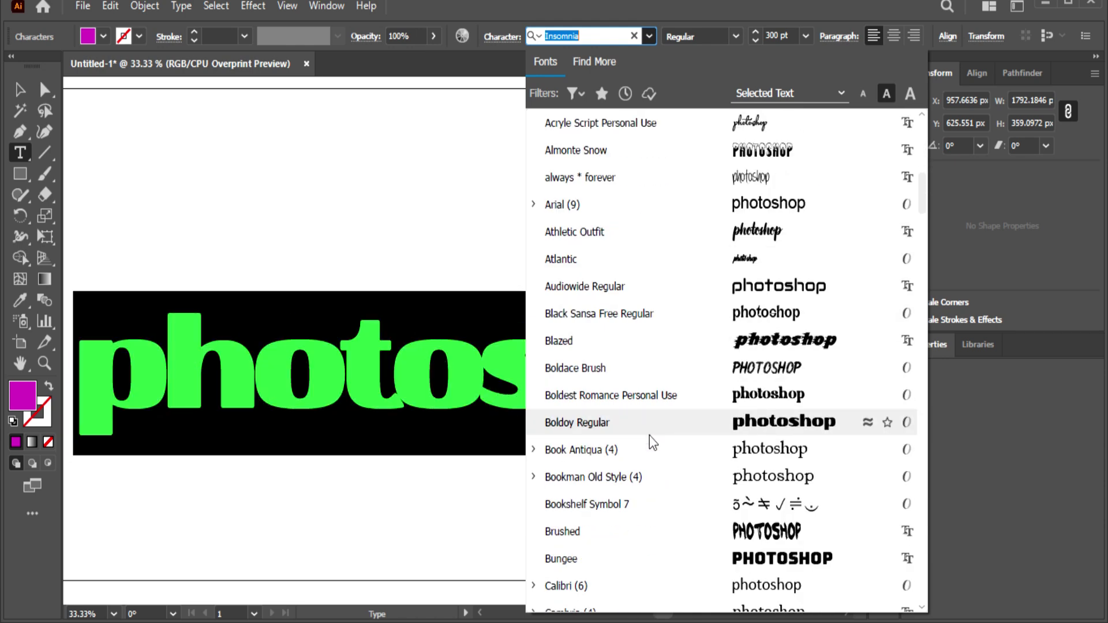
{"action": "scroll", "coordinate": [658, 560], "scroll_direction": "down", "scroll_amount": 3}
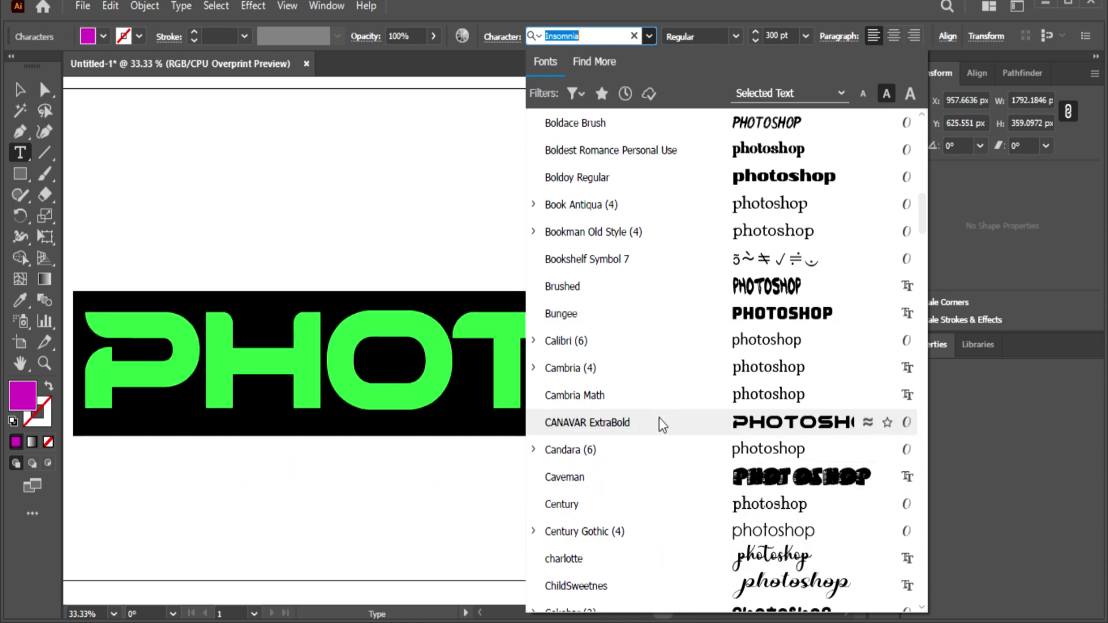
{"action": "scroll", "coordinate": [659, 418], "scroll_direction": "down", "scroll_amount": 2}
{"action": "scroll", "coordinate": [660, 418], "scroll_direction": "down", "scroll_amount": 1}
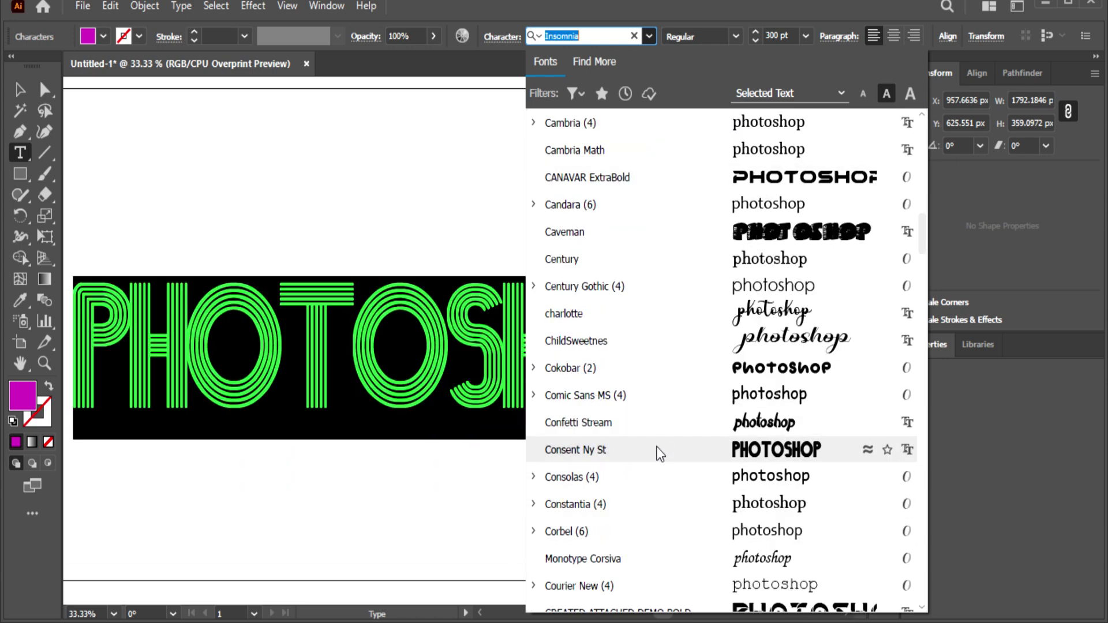
{"action": "scroll", "coordinate": [659, 453], "scroll_direction": "down", "scroll_amount": 1}
{"action": "scroll", "coordinate": [658, 452], "scroll_direction": "down", "scroll_amount": 2}
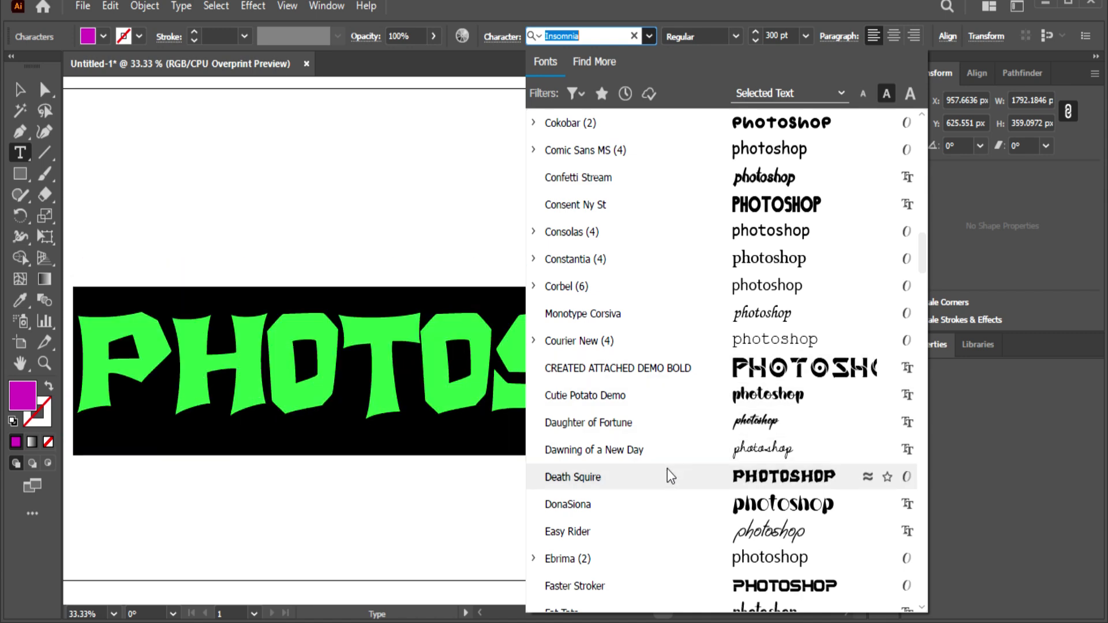
{"action": "scroll", "coordinate": [667, 469], "scroll_direction": "down", "scroll_amount": 3}
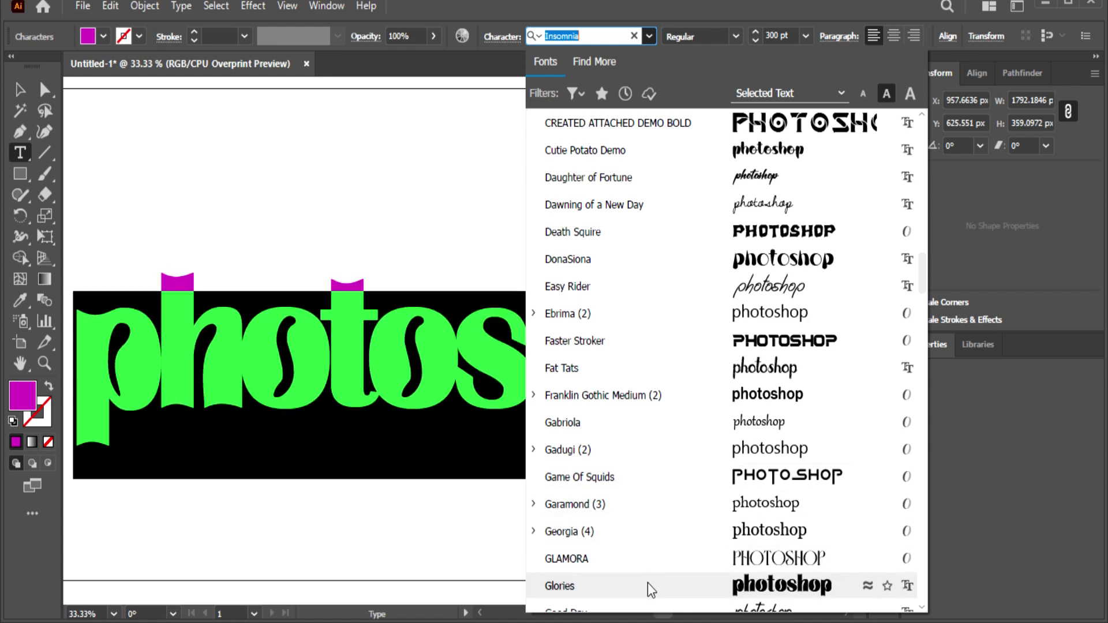
{"action": "left_click", "coordinate": [648, 583]}
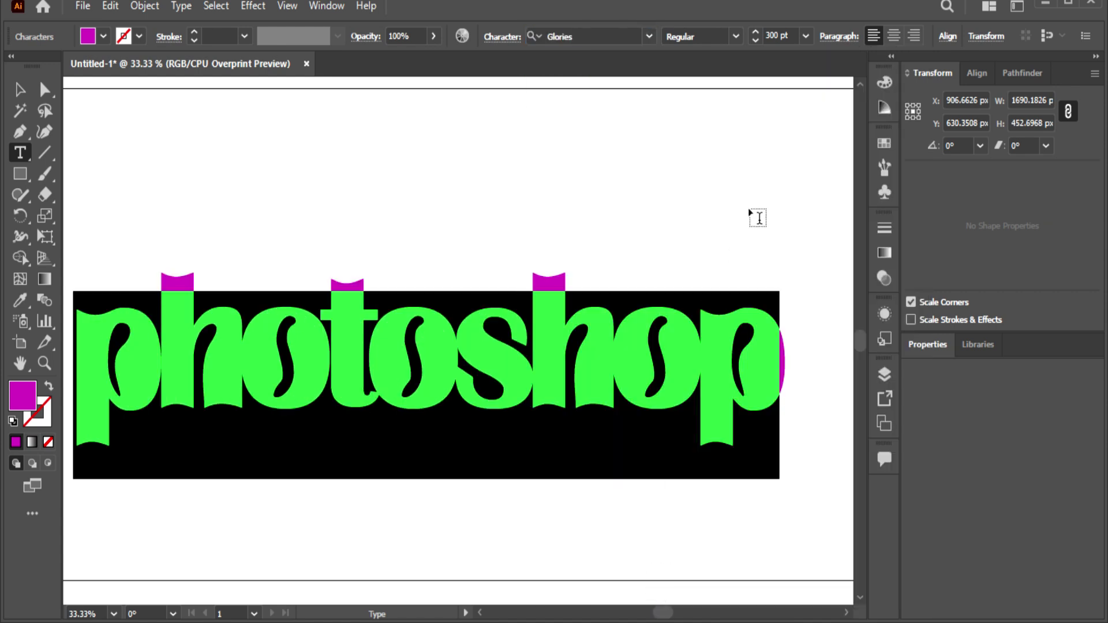
Step: Set the PHOTOSHOP text's letter tracking to -32 in the Character properties
{"action": "left_click", "coordinate": [936, 348]}
{"action": "left_click", "coordinate": [936, 351]}
{"action": "left_click", "coordinate": [1038, 380]}
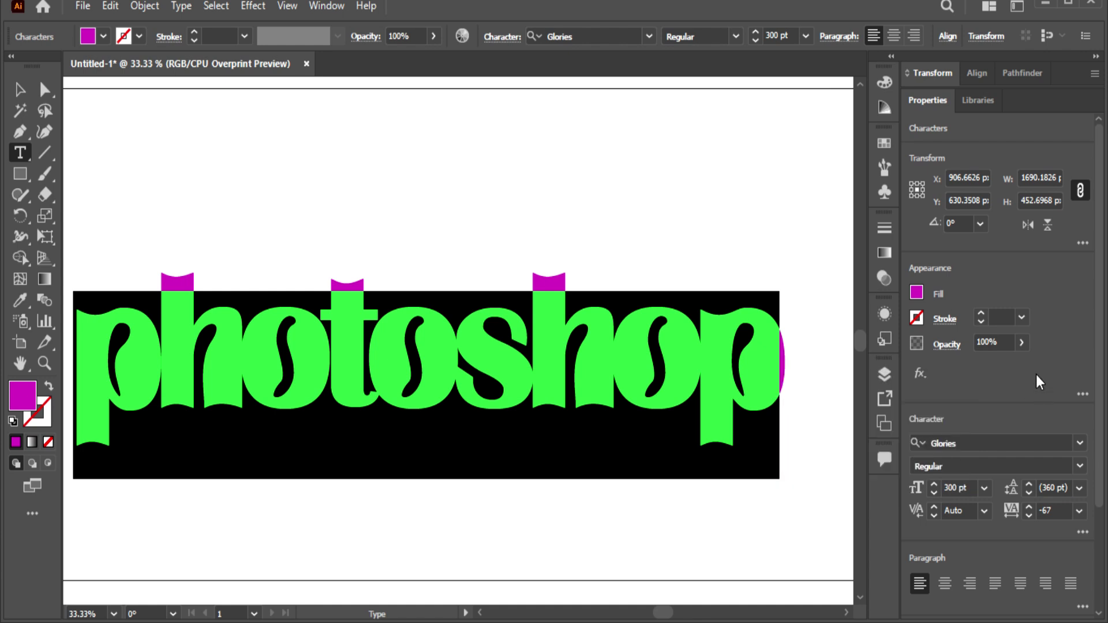
{"action": "left_click", "coordinate": [1030, 516]}
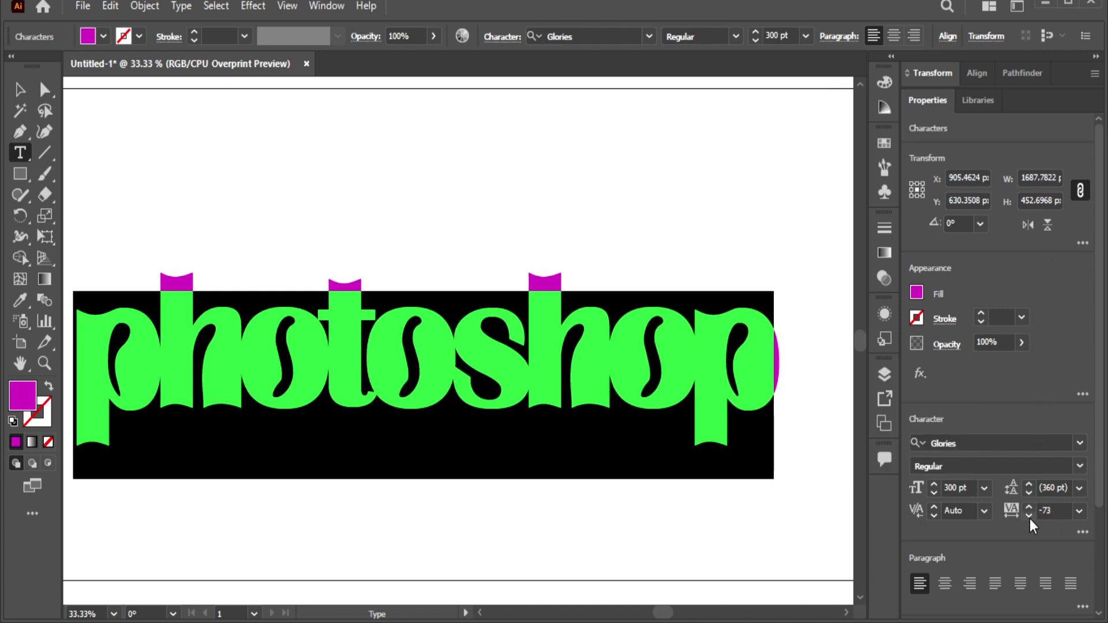
{"action": "left_click", "coordinate": [1029, 509]}
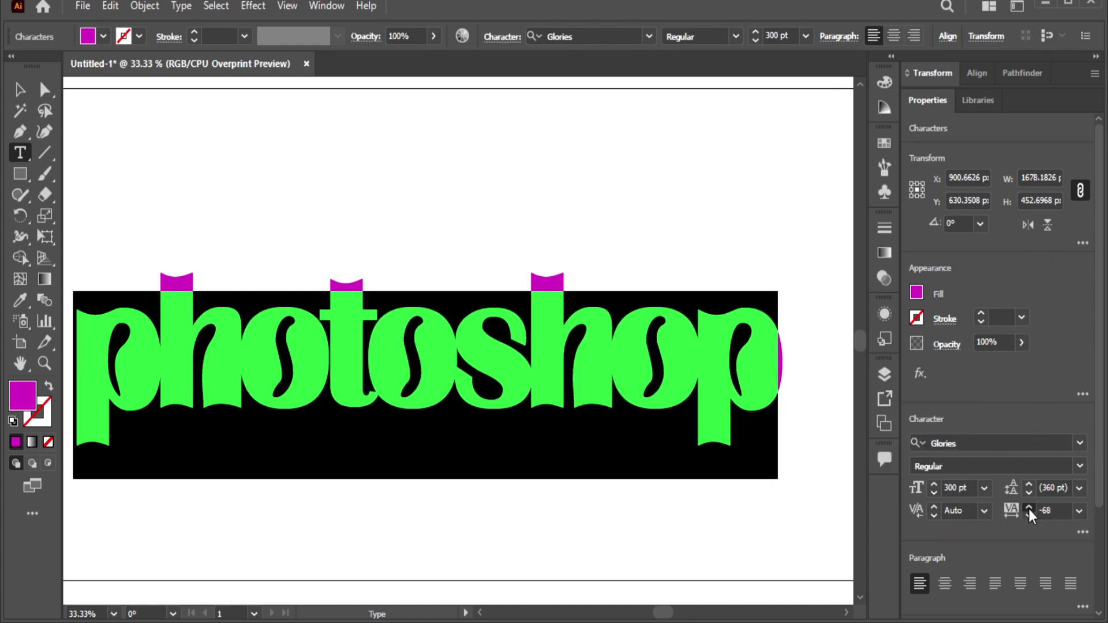
{"action": "left_click", "coordinate": [1030, 509]}
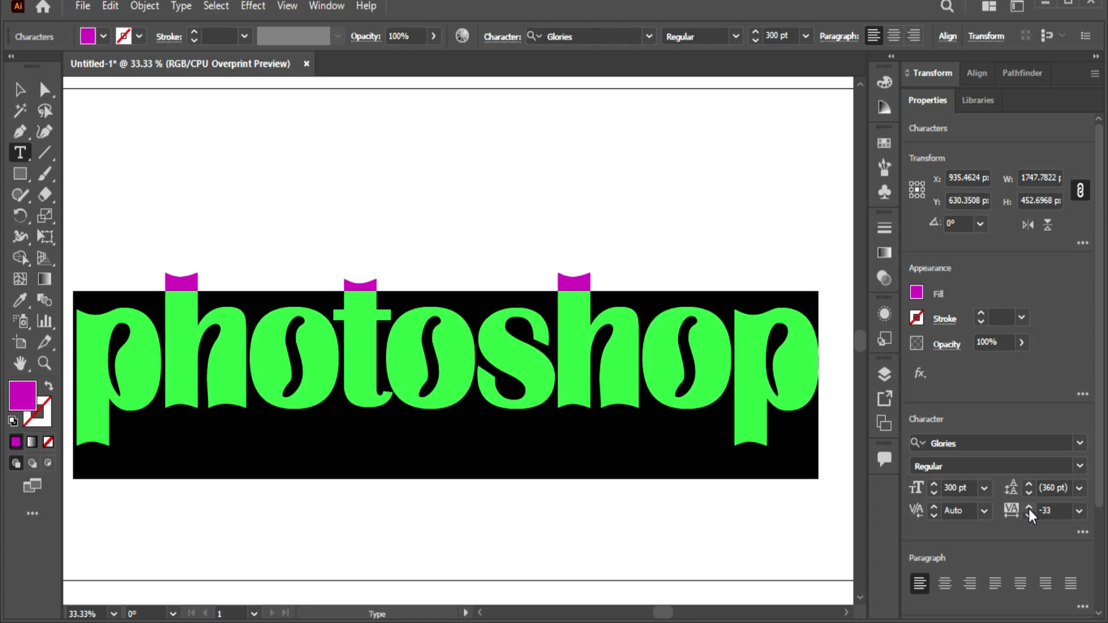
{"action": "left_click", "coordinate": [1029, 509]}
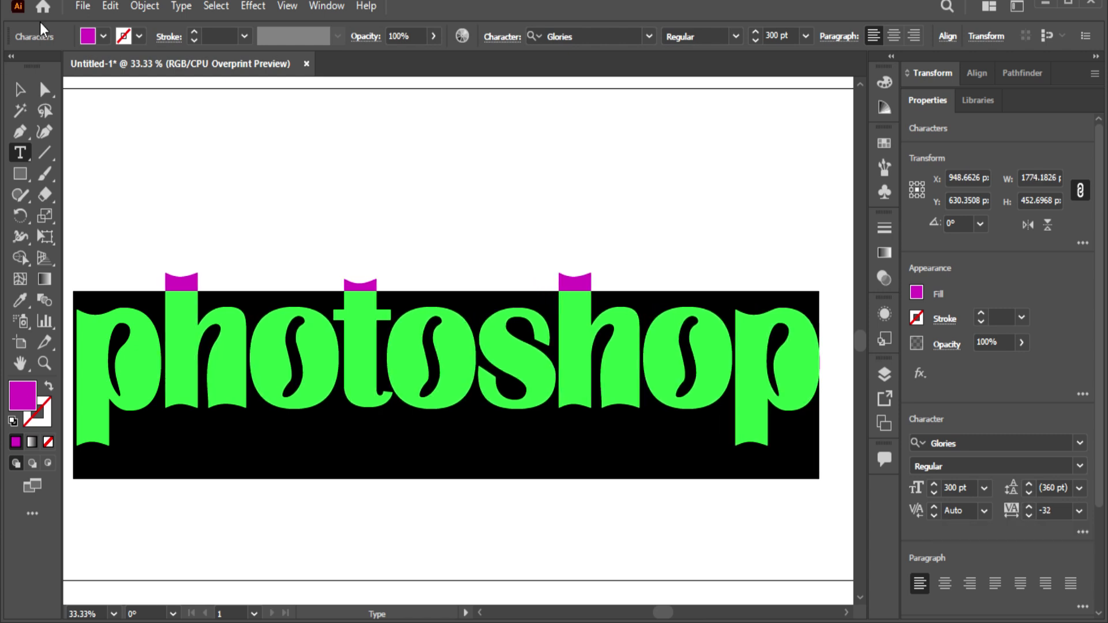
{"action": "key", "text": "Escape"}
Step: Move the word up and give it the Inflate 3D type in 3D and Materials
{"action": "left_click_drag", "start_coordinate": [467, 378], "coordinate": [465, 329]}
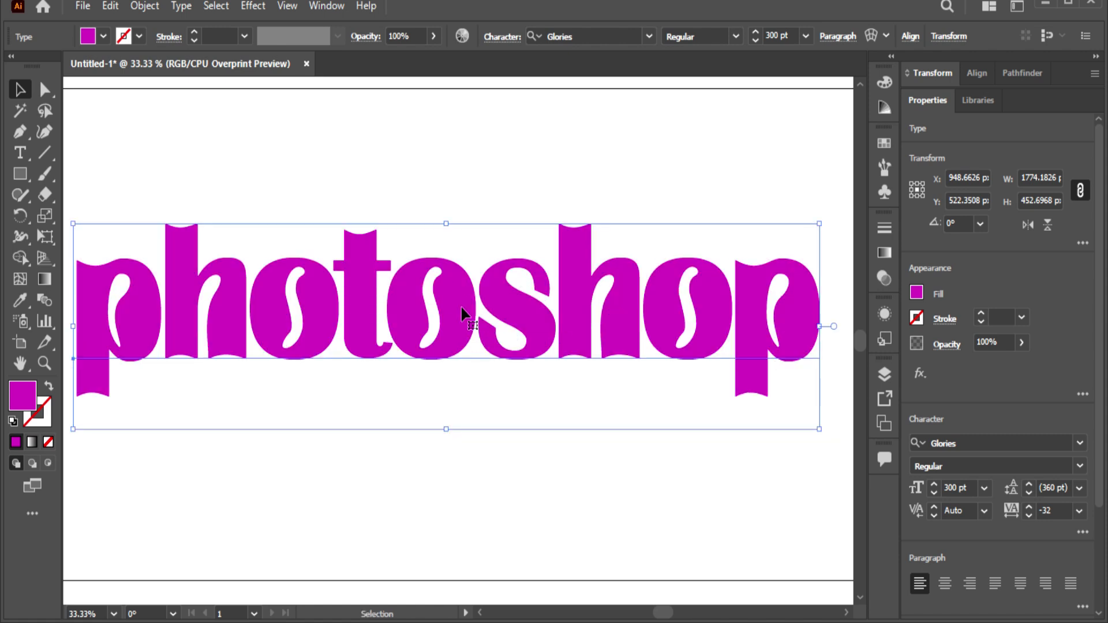
{"action": "left_click", "coordinate": [253, 5]}
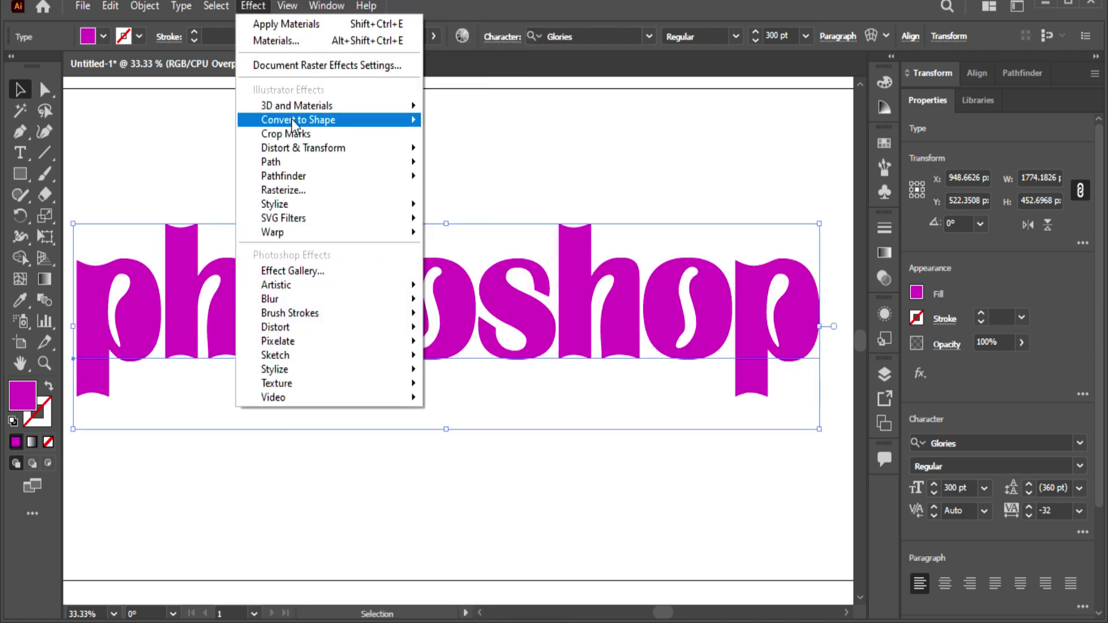
{"action": "mouse_move", "coordinate": [296, 106]}
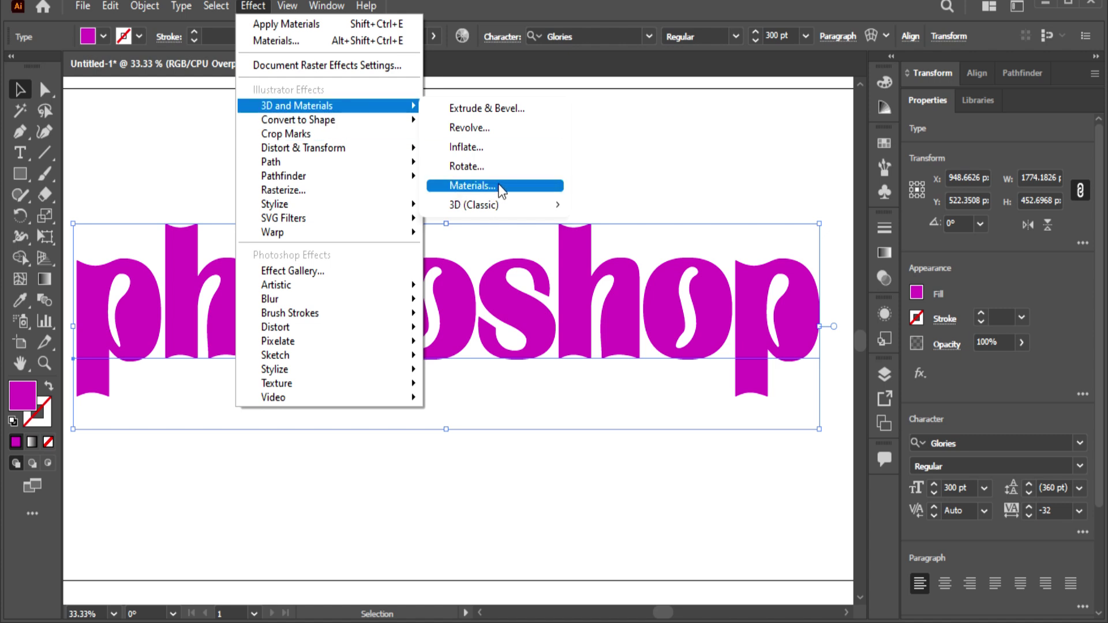
{"action": "left_click", "coordinate": [500, 189]}
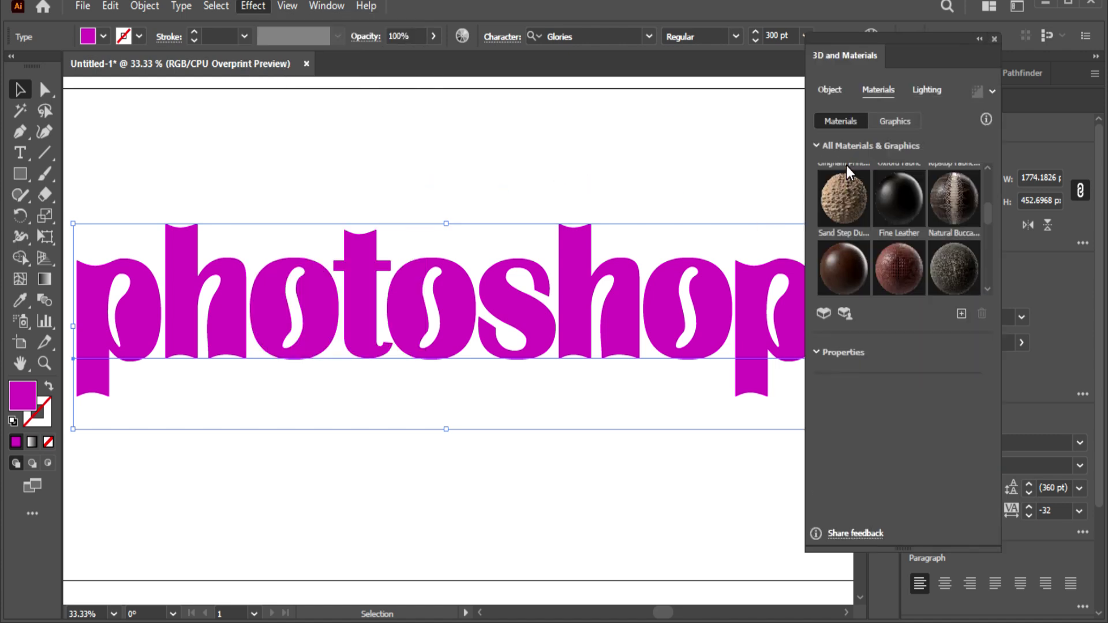
{"action": "left_click", "coordinate": [834, 91]}
{"action": "left_click", "coordinate": [967, 161]}
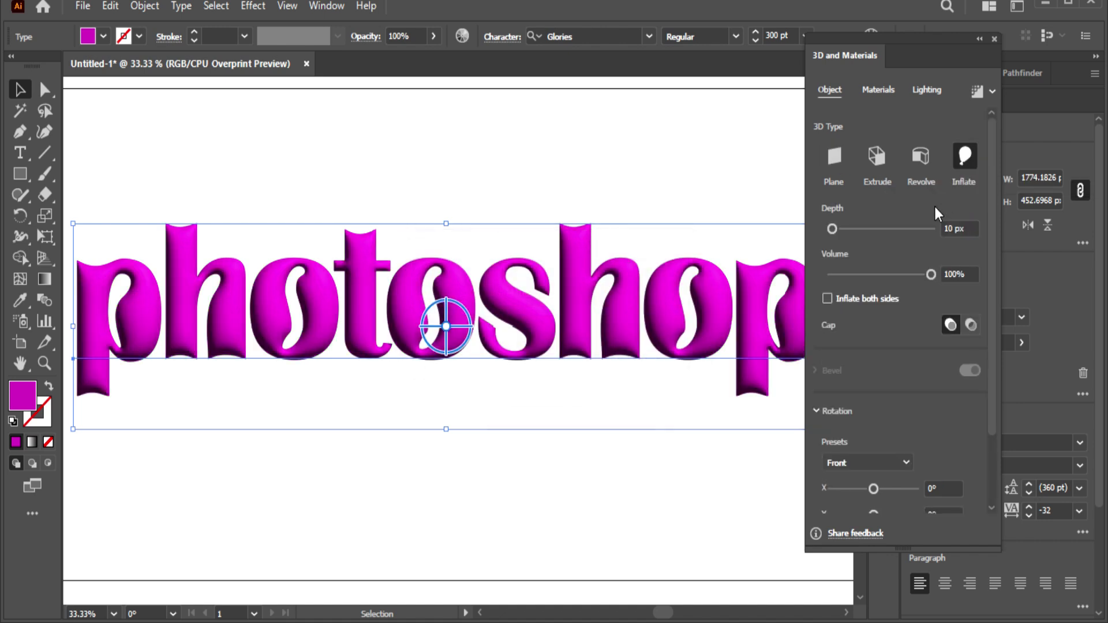
{"action": "key", "text": "ctrl+plus"}
{"action": "key", "text": "ctrl+plus"}
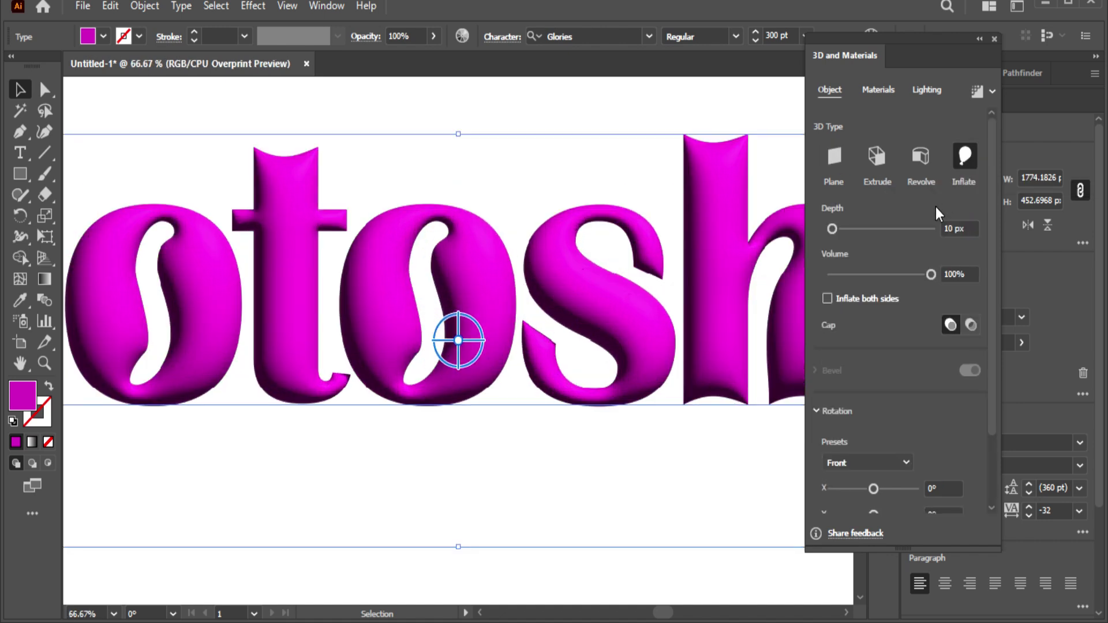
{"action": "key", "text": "ctrl+minus"}
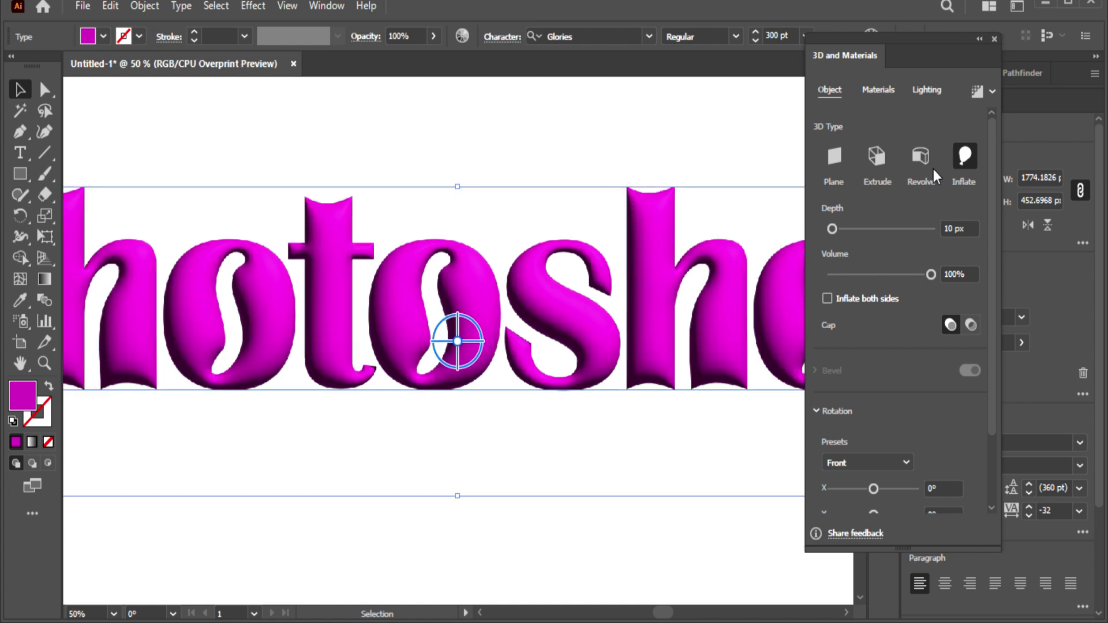
{"action": "left_click", "coordinate": [879, 92]}
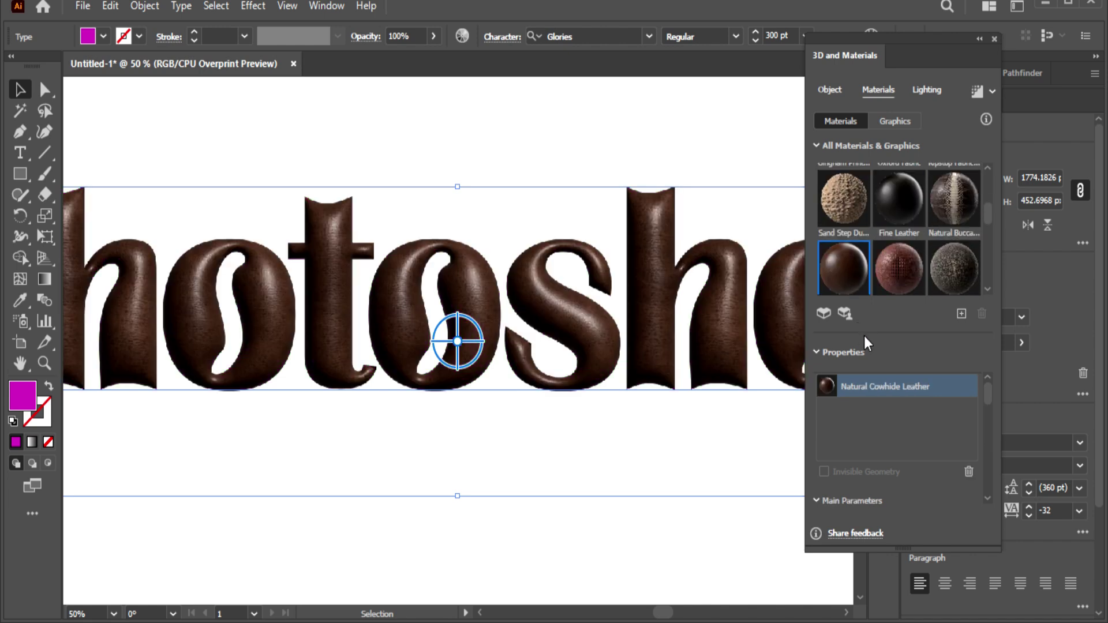
Step: Lower the Natural Cowhide Leather luminosity to 0.22, then switch the material to Fine Leather
{"action": "key", "text": "ctrl+equal"}
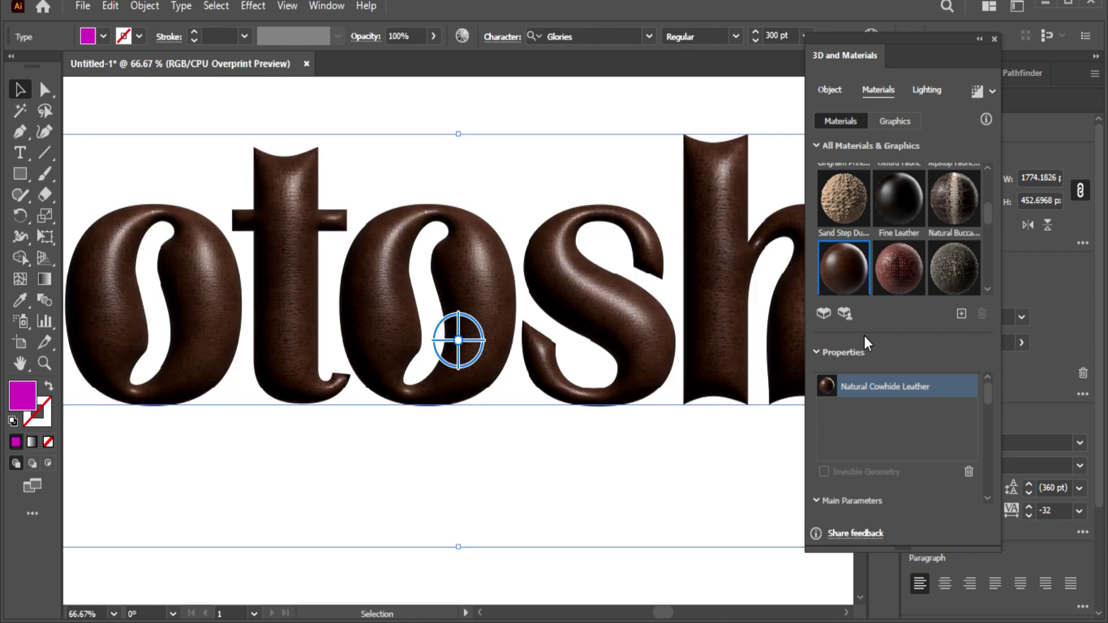
{"action": "scroll", "coordinate": [831, 503], "scroll_direction": "down", "scroll_amount": 2}
{"action": "scroll", "coordinate": [822, 491], "scroll_direction": "down", "scroll_amount": 3}
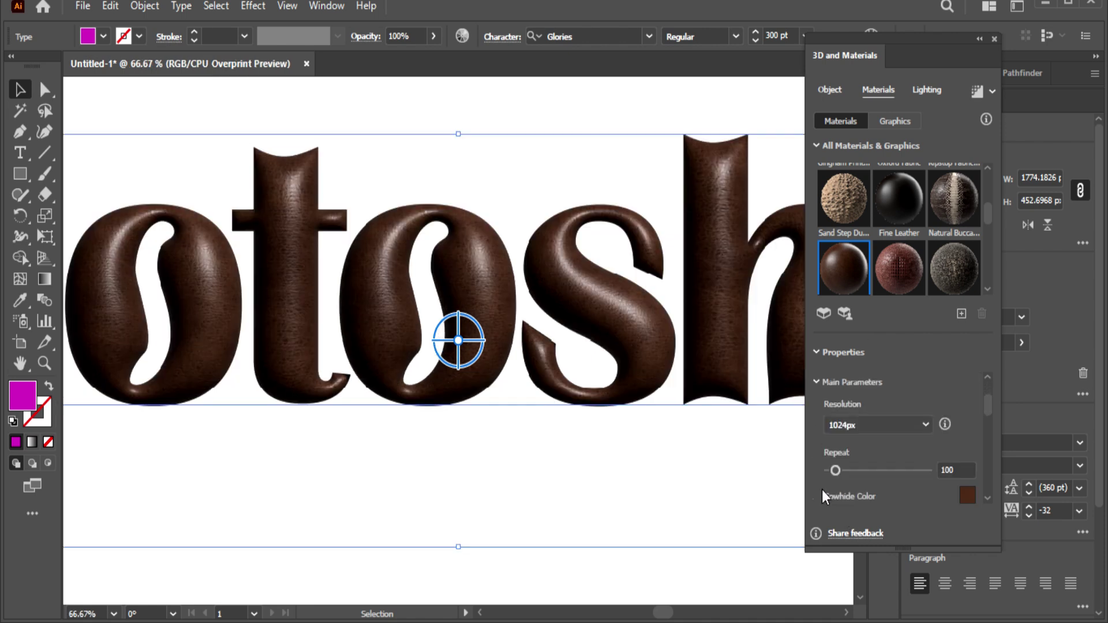
{"action": "scroll", "coordinate": [836, 469], "scroll_direction": "down", "scroll_amount": 3}
{"action": "scroll", "coordinate": [898, 416], "scroll_direction": "down", "scroll_amount": 2}
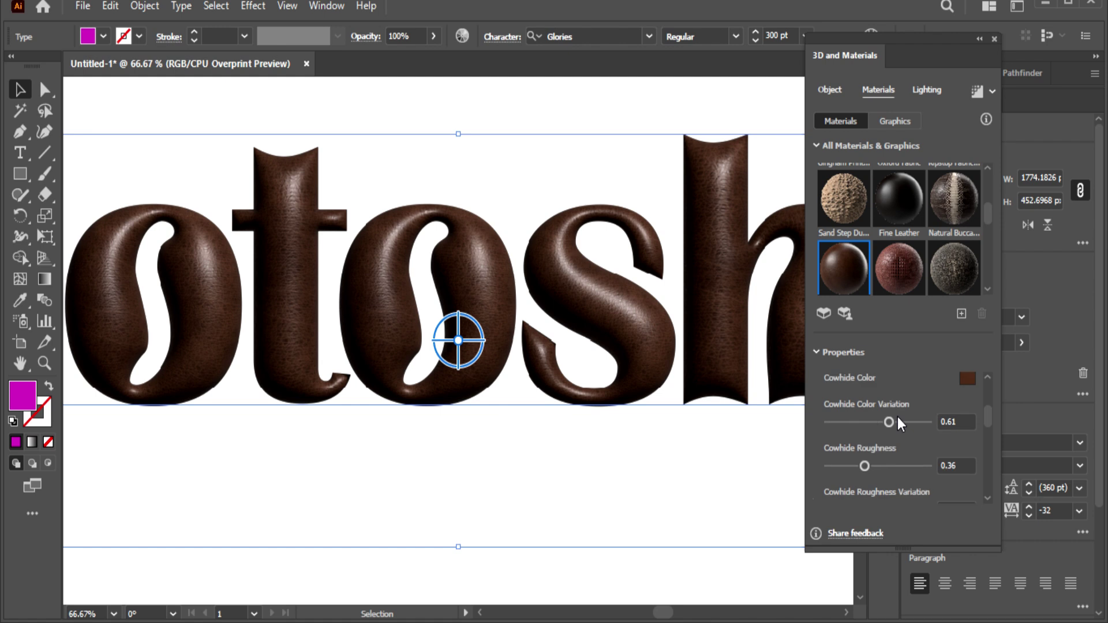
{"action": "scroll", "coordinate": [896, 426], "scroll_direction": "down", "scroll_amount": 2}
{"action": "scroll", "coordinate": [896, 426], "scroll_direction": "down", "scroll_amount": 2}
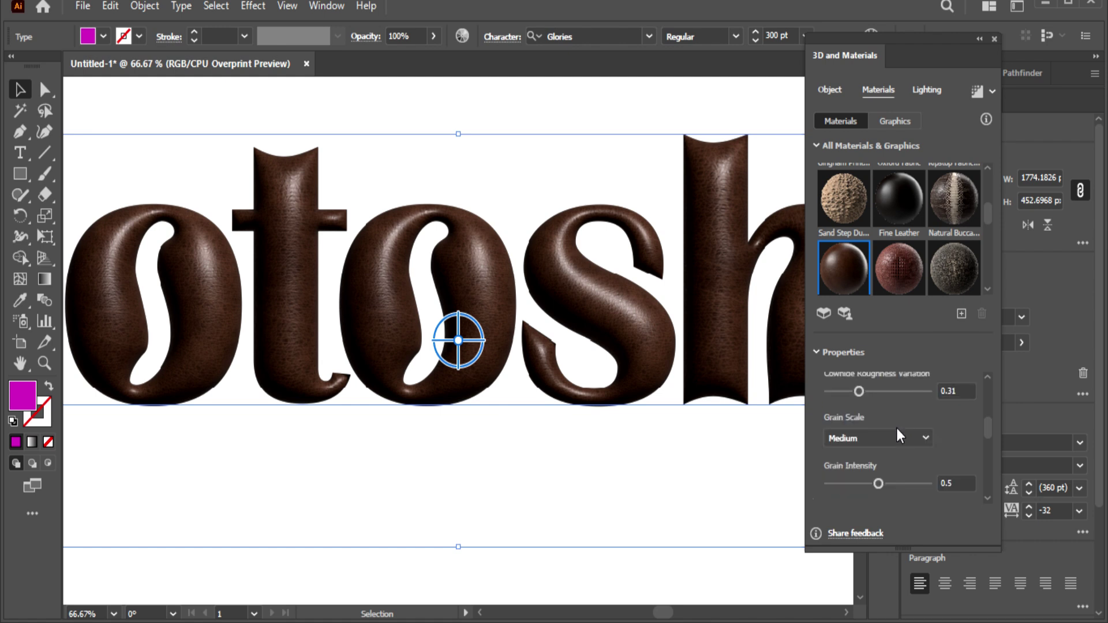
{"action": "scroll", "coordinate": [896, 426], "scroll_direction": "down", "scroll_amount": 2}
{"action": "scroll", "coordinate": [895, 426], "scroll_direction": "down", "scroll_amount": 2}
{"action": "scroll", "coordinate": [896, 428], "scroll_direction": "down", "scroll_amount": 2}
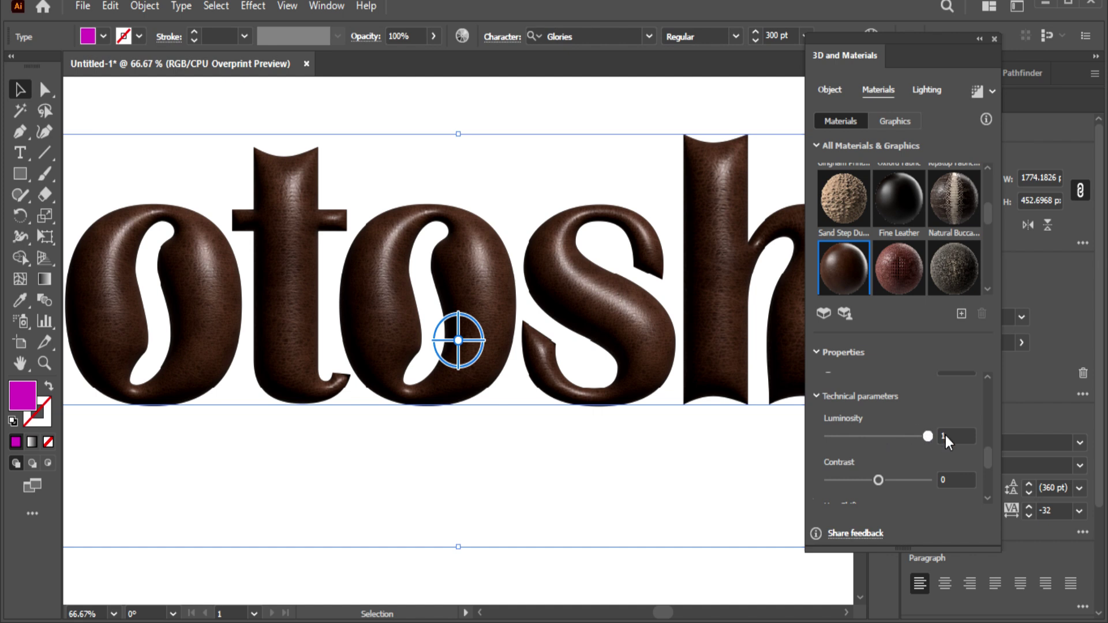
{"action": "mouse_move", "coordinate": [928, 435]}
{"action": "left_mouse_down"}
{"action": "mouse_move", "coordinate": [825, 450]}
{"action": "mouse_move", "coordinate": [850, 442]}
{"action": "left_mouse_up"}
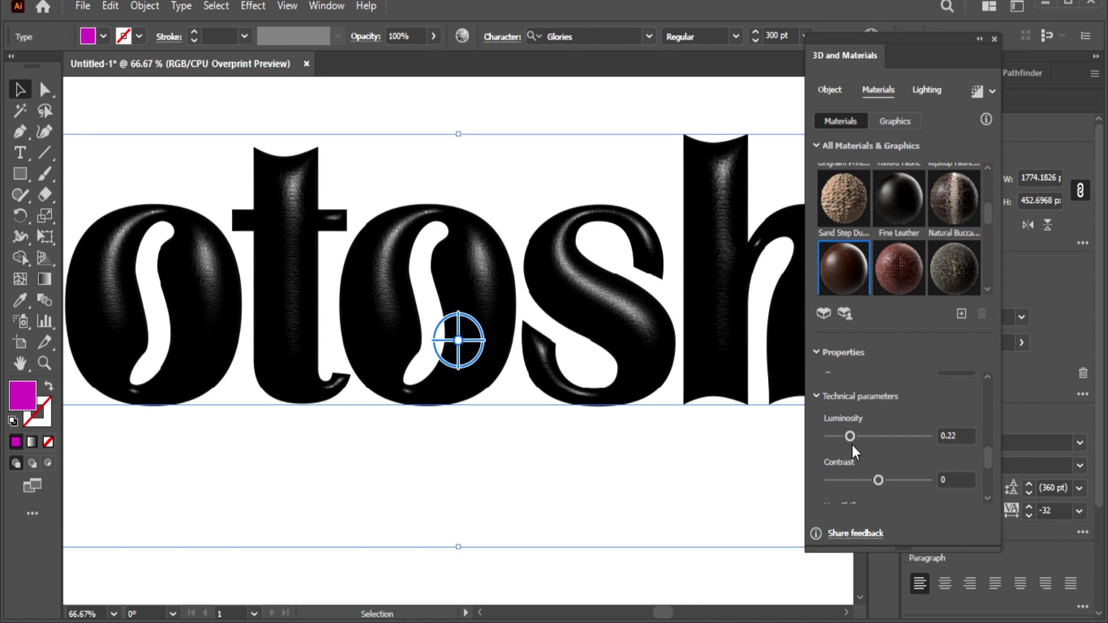
{"action": "left_click", "coordinate": [908, 207]}
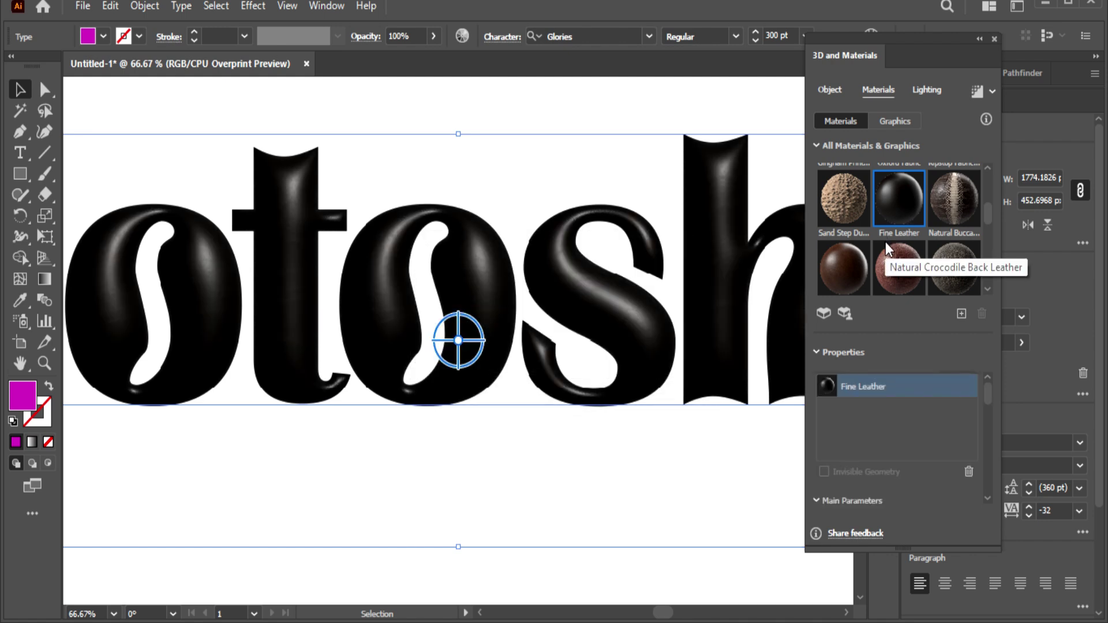
Step: Inspect the Fine Leather letters up close, then scroll the material grid back to Natural Cowhide Leather
{"action": "key", "text": "ctrl+equal"}
{"action": "key", "text": "ctrl+equal"}
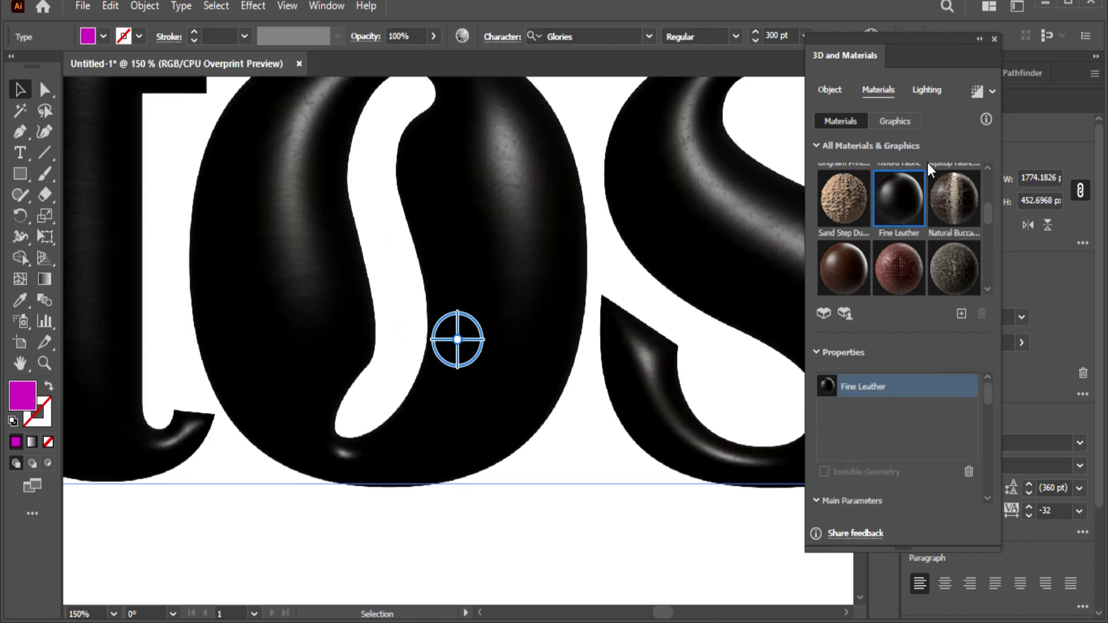
{"action": "key", "text": "ctrl+equal"}
{"action": "key", "text": "ctrl+minus"}
{"action": "key", "text": "ctrl+minus"}
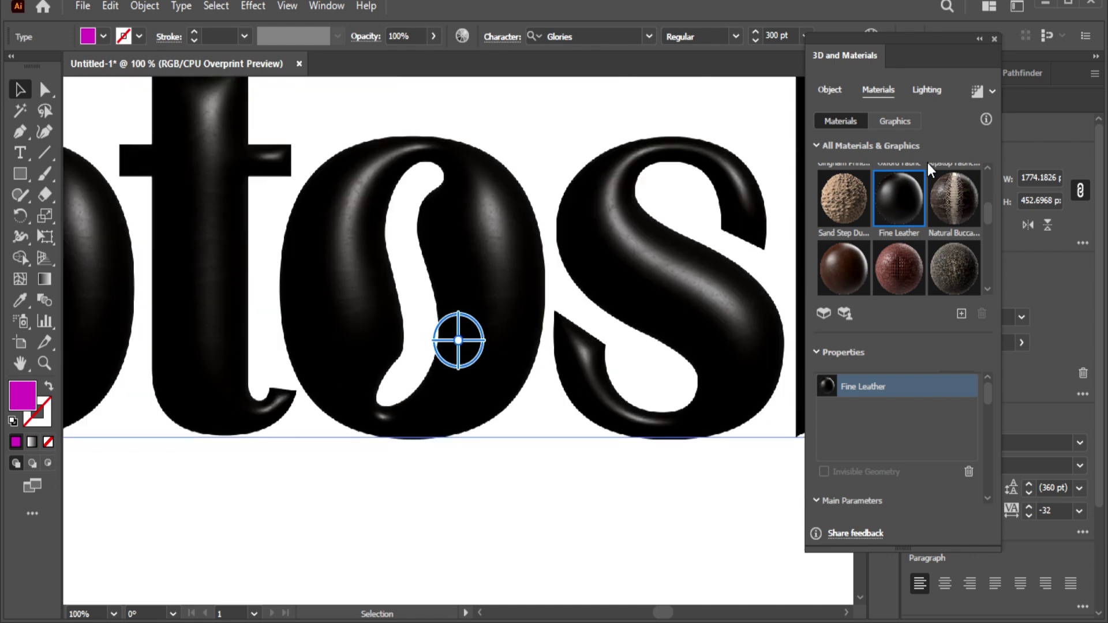
{"action": "scroll", "coordinate": [918, 259], "scroll_direction": "down", "scroll_amount": 2}
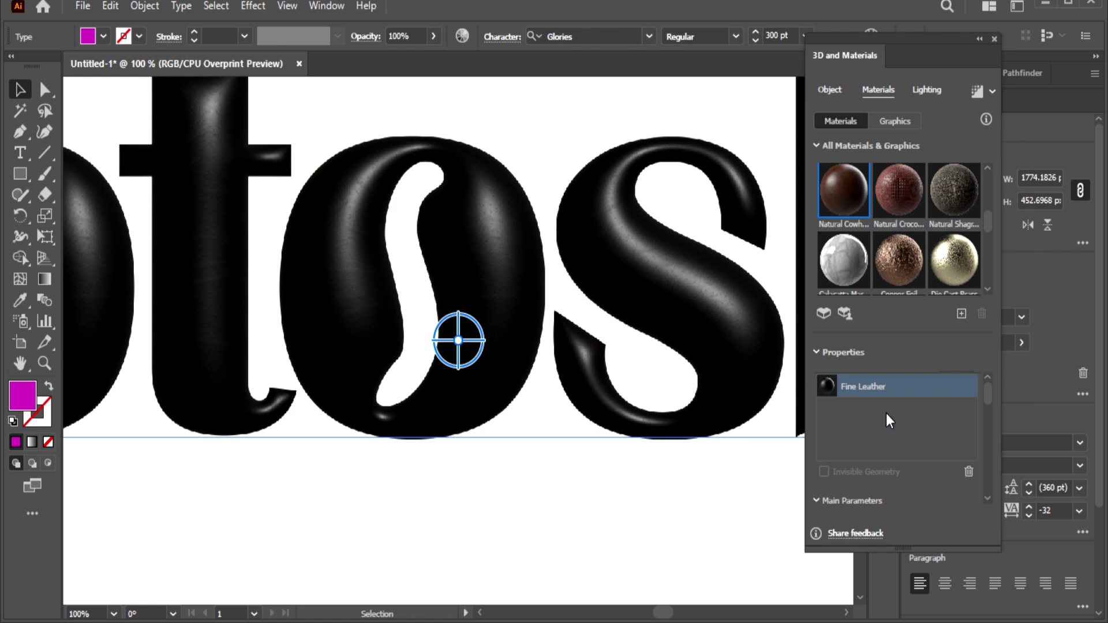
{"action": "scroll", "coordinate": [818, 500], "scroll_direction": "down", "scroll_amount": 1}
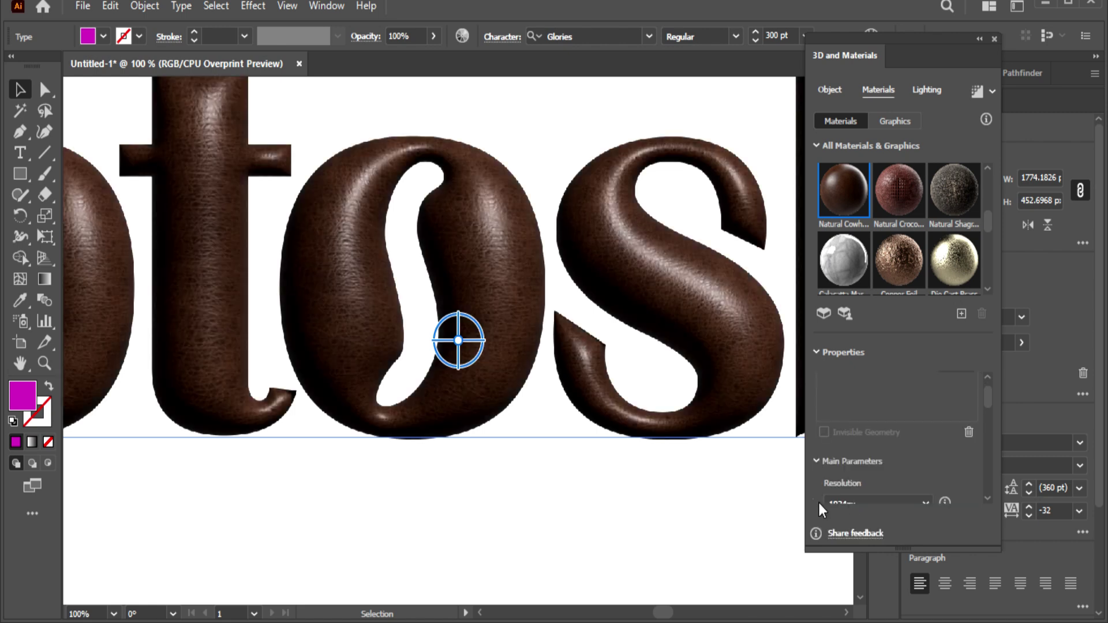
{"action": "scroll", "coordinate": [820, 496], "scroll_direction": "down", "scroll_amount": 2}
{"action": "scroll", "coordinate": [820, 497], "scroll_direction": "down", "scroll_amount": 1}
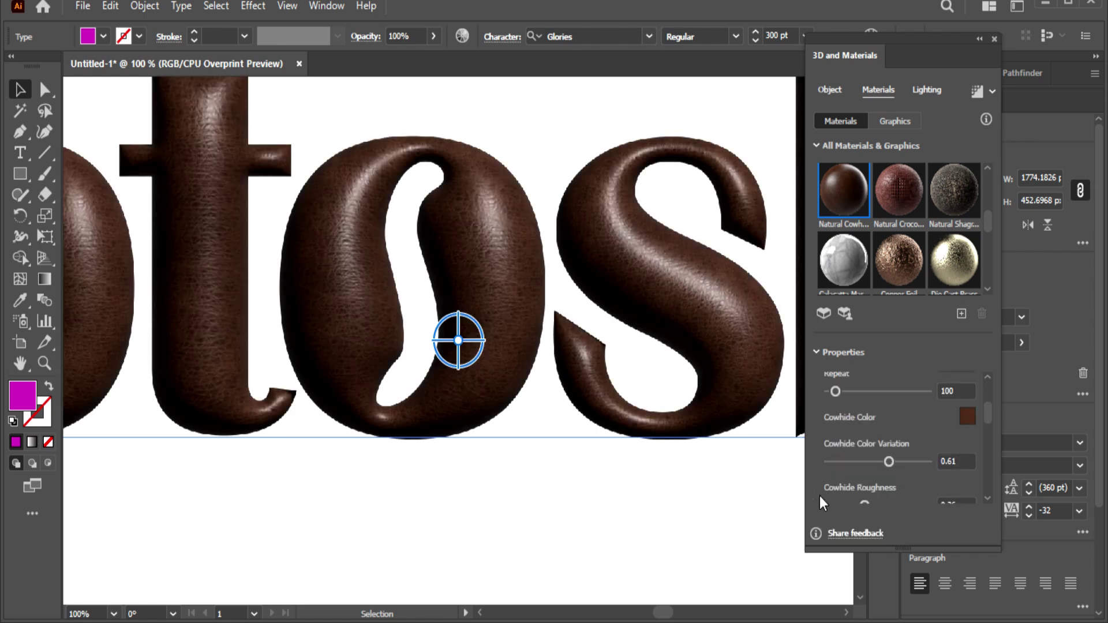
Step: Increase cowhide Repeat, set Color Variation 1, Roughness 0.21 and Roughness Variation 0.46
{"action": "mouse_move", "coordinate": [851, 394]}
{"action": "left_mouse_down"}
{"action": "mouse_move", "coordinate": [862, 394]}
{"action": "mouse_move", "coordinate": [853, 392]}
{"action": "left_mouse_up"}
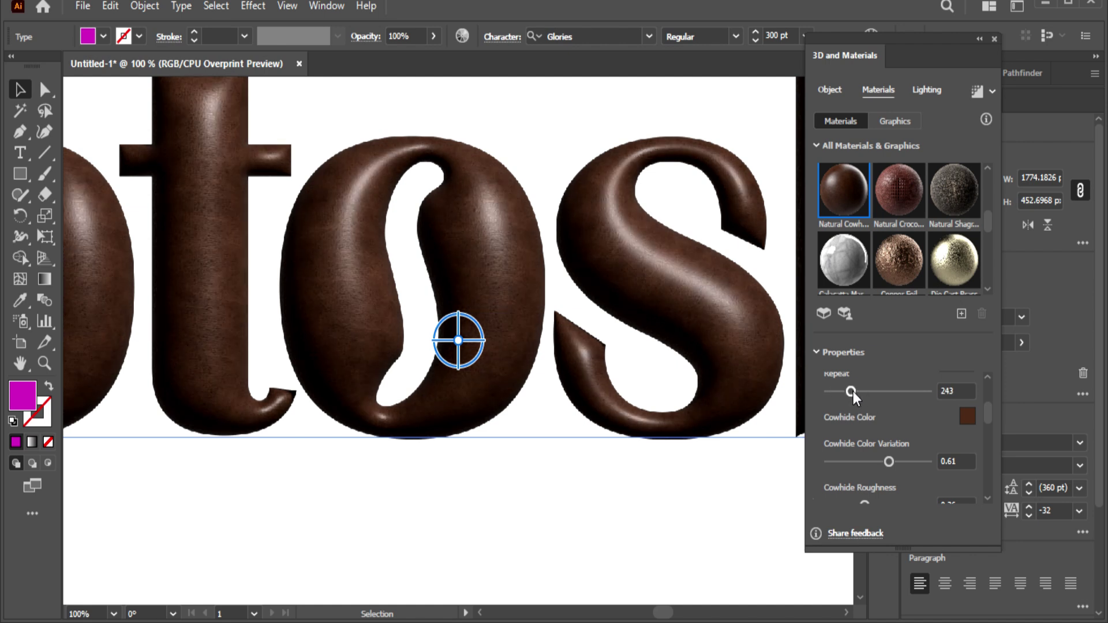
{"action": "left_click_drag", "start_coordinate": [888, 465], "coordinate": [927, 471]}
{"action": "scroll", "coordinate": [937, 476], "scroll_direction": "down", "scroll_amount": 1}
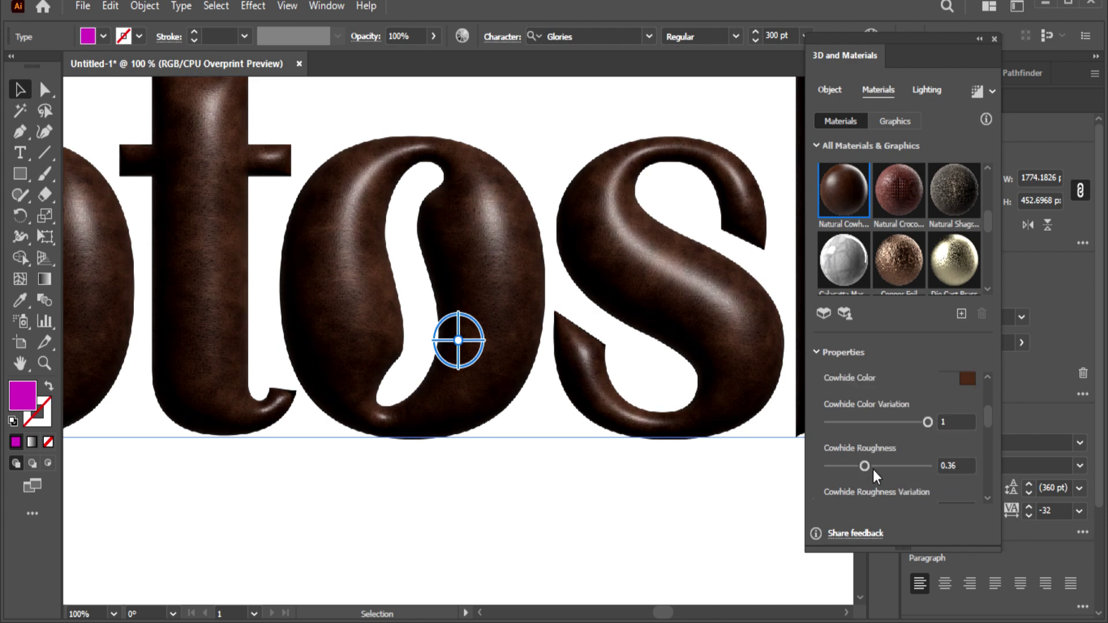
{"action": "mouse_move", "coordinate": [864, 465]}
{"action": "left_mouse_down"}
{"action": "mouse_move", "coordinate": [929, 474]}
{"action": "mouse_move", "coordinate": [850, 465]}
{"action": "left_mouse_up"}
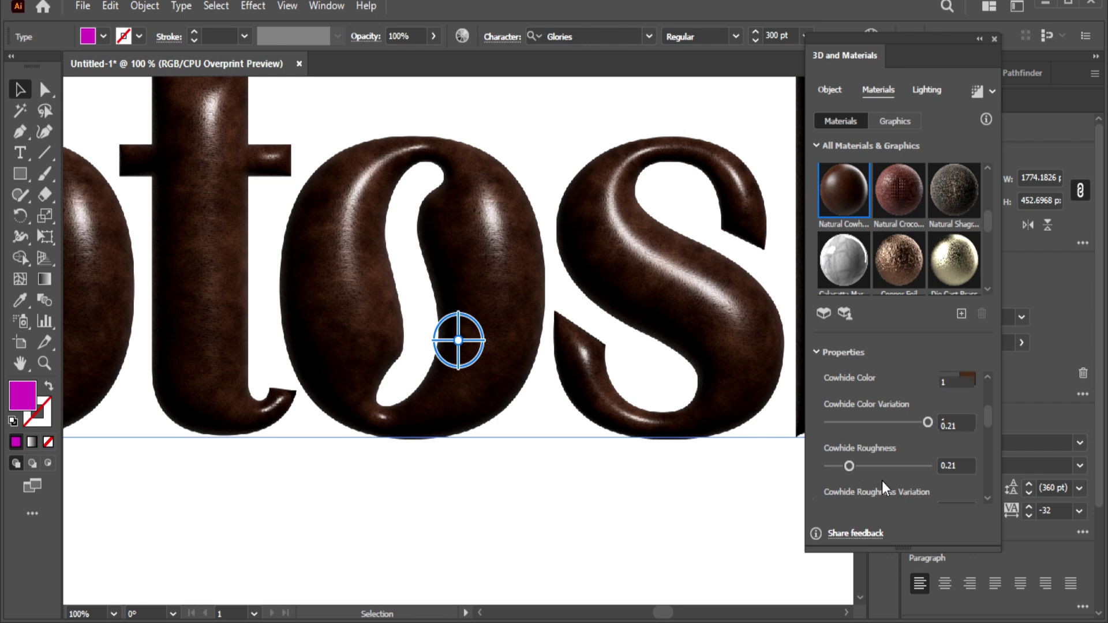
{"action": "scroll", "coordinate": [883, 482], "scroll_direction": "down", "scroll_amount": 1}
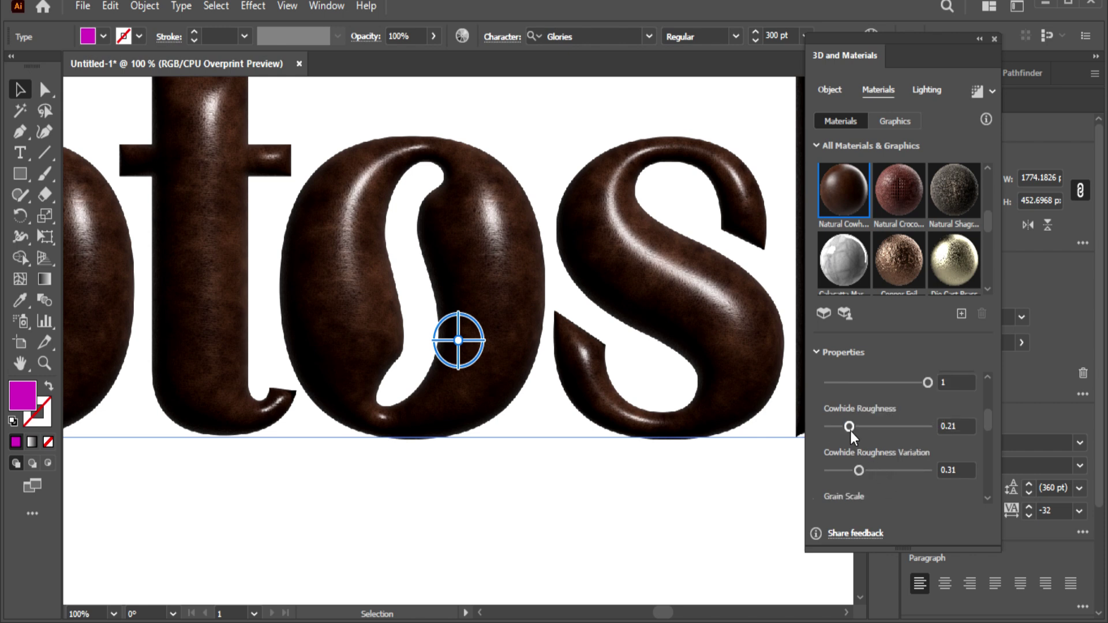
{"action": "scroll", "coordinate": [850, 432], "scroll_direction": "up", "scroll_amount": 1}
{"action": "scroll", "coordinate": [850, 431], "scroll_direction": "down", "scroll_amount": 1}
{"action": "mouse_move", "coordinate": [859, 471]}
{"action": "left_mouse_down"}
{"action": "mouse_move", "coordinate": [904, 471]}
{"action": "mouse_move", "coordinate": [874, 471]}
{"action": "left_mouse_up"}
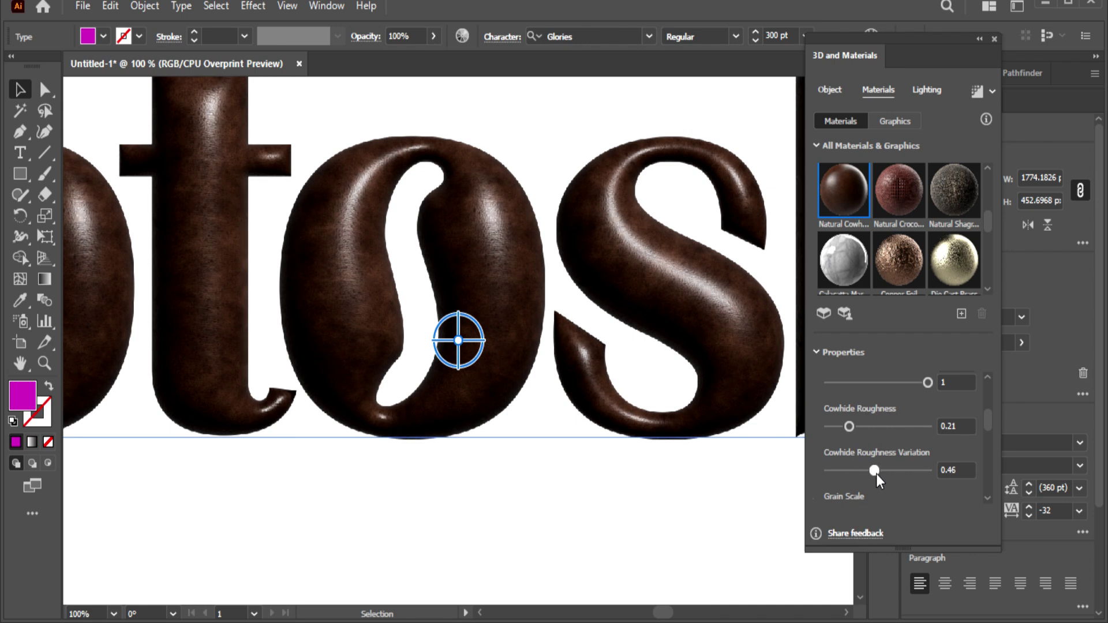
Step: Keep the leather Grain Scale at Large with Grain and Wrinkles Intensity at 1
{"action": "scroll", "coordinate": [948, 478], "scroll_direction": "down", "scroll_amount": 2}
{"action": "scroll", "coordinate": [939, 477], "scroll_direction": "down", "scroll_amount": 2}
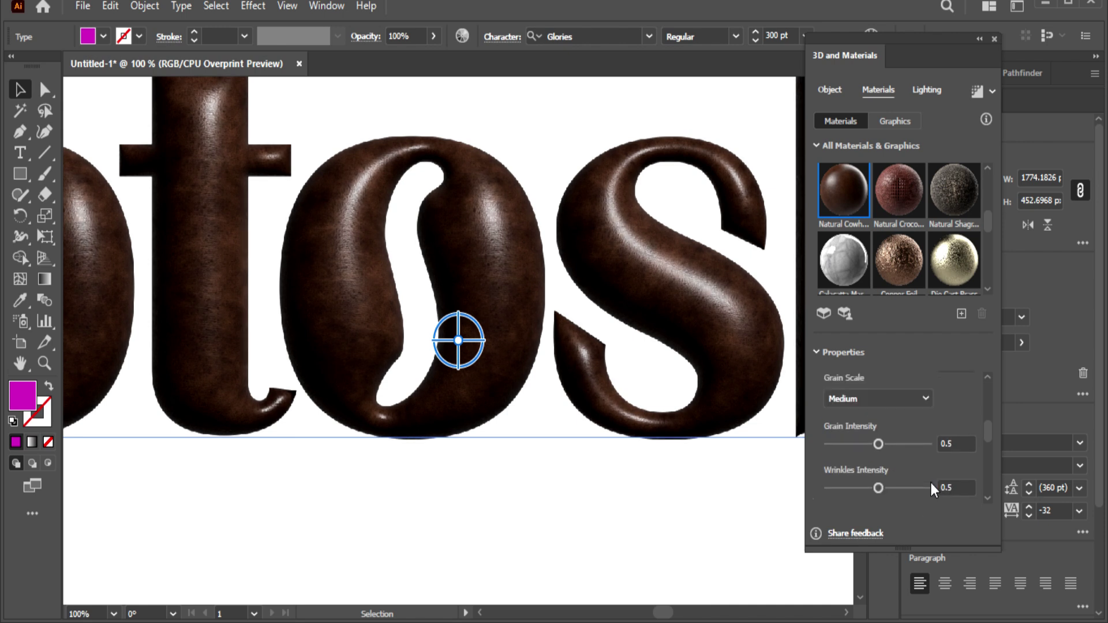
{"action": "left_click", "coordinate": [898, 393]}
{"action": "left_click", "coordinate": [895, 417]}
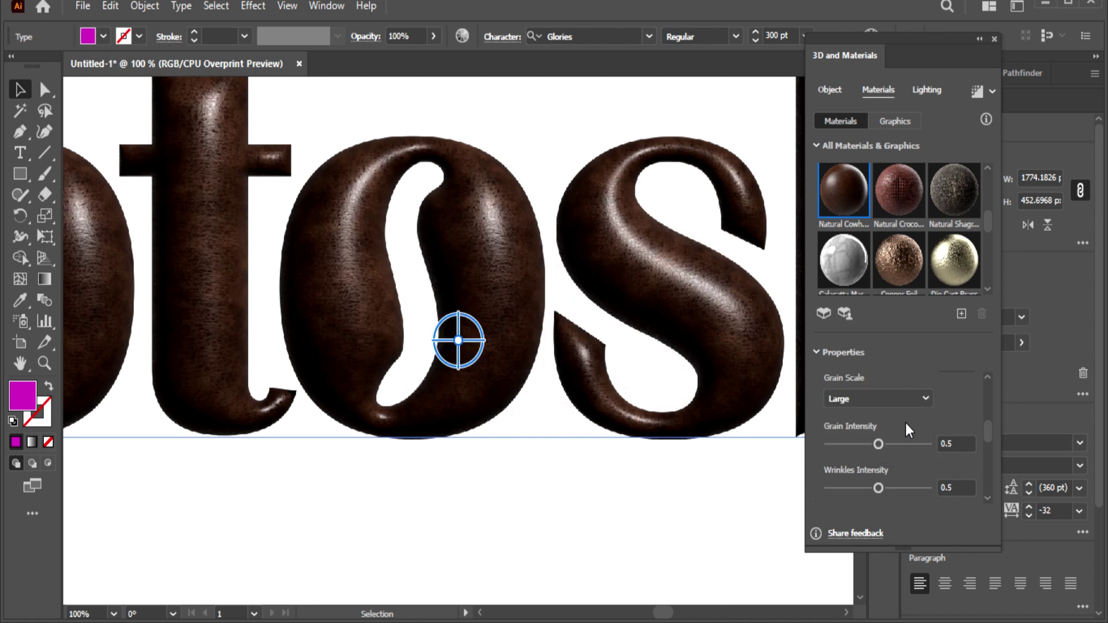
{"action": "left_click", "coordinate": [909, 396]}
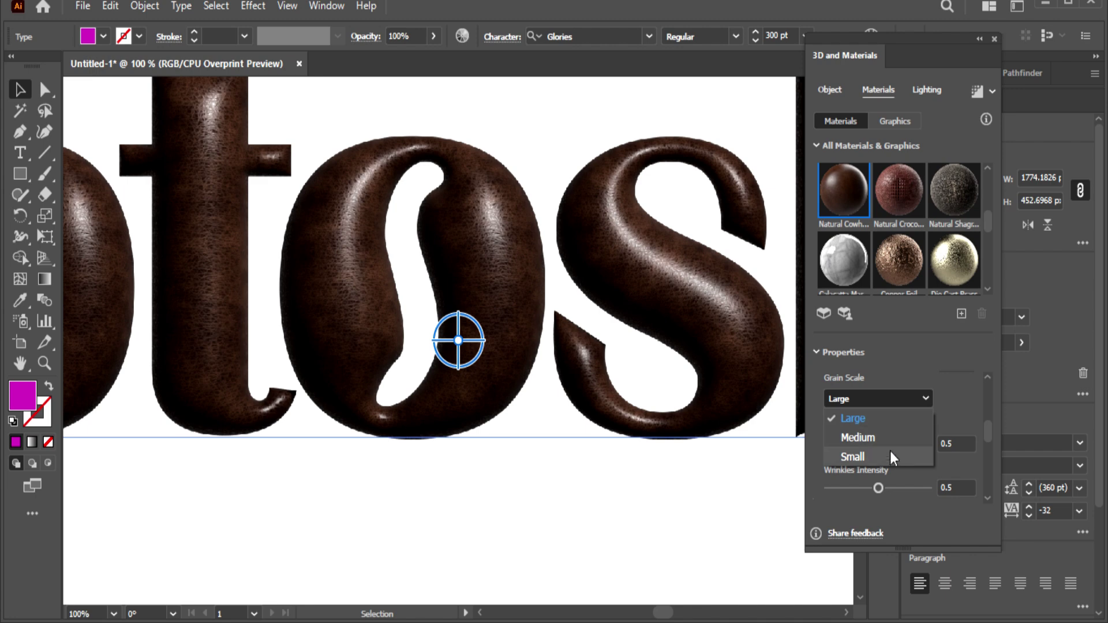
{"action": "left_click", "coordinate": [957, 401]}
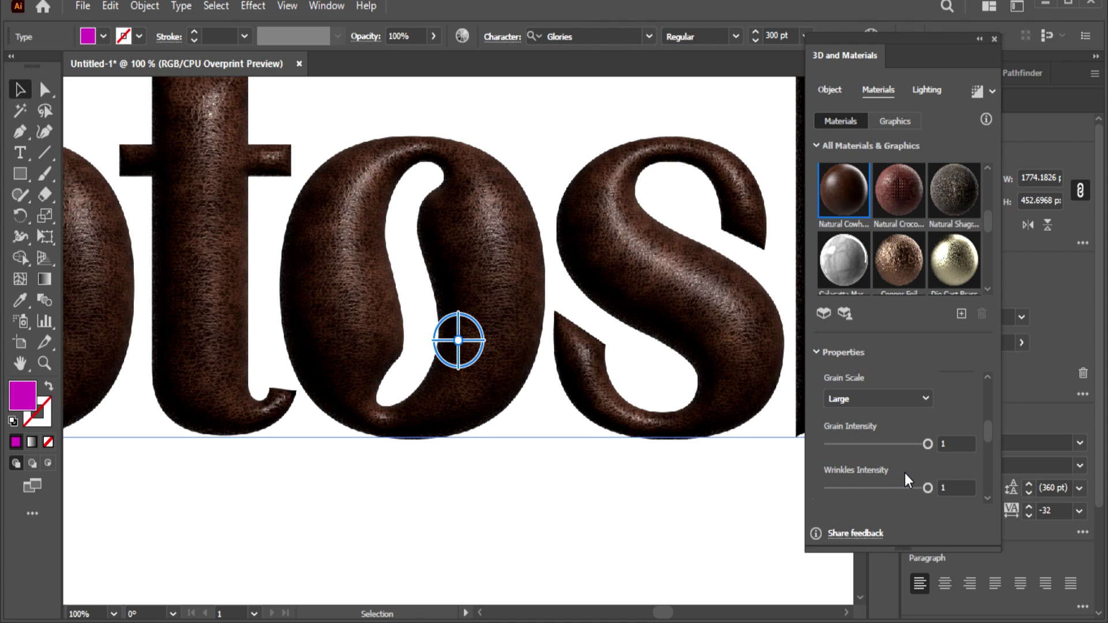
{"action": "scroll", "coordinate": [905, 473], "scroll_direction": "down", "scroll_amount": 2}
{"action": "scroll", "coordinate": [905, 473], "scroll_direction": "down", "scroll_amount": 2}
{"action": "scroll", "coordinate": [905, 473], "scroll_direction": "down", "scroll_amount": 2}
{"action": "scroll", "coordinate": [904, 472], "scroll_direction": "down", "scroll_amount": 2}
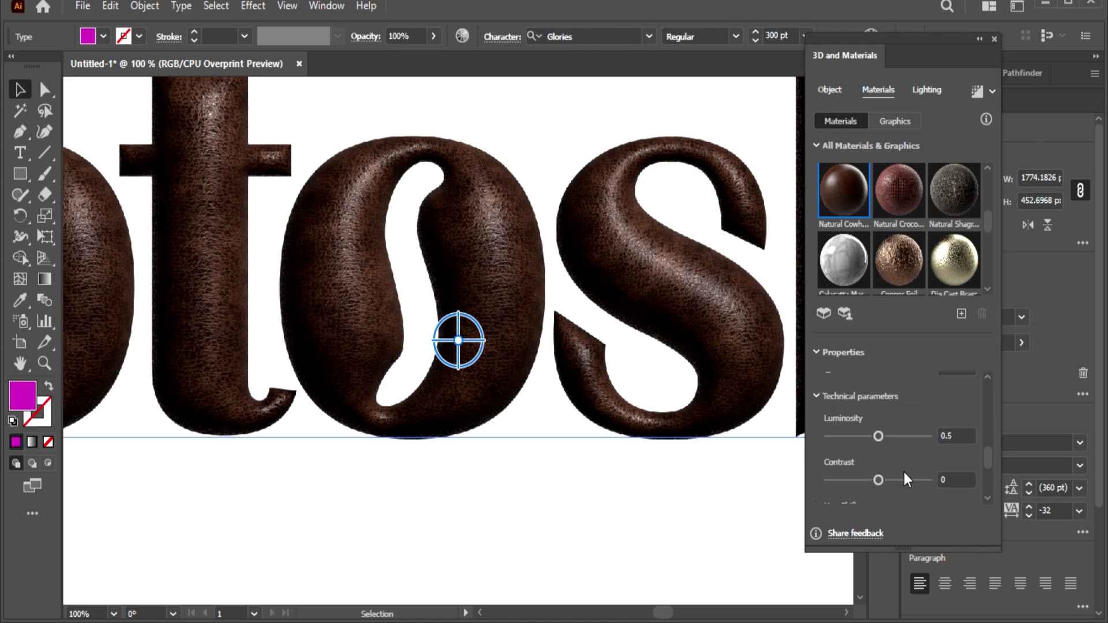
{"action": "scroll", "coordinate": [904, 472], "scroll_direction": "down", "scroll_amount": 2}
{"action": "scroll", "coordinate": [904, 473], "scroll_direction": "down", "scroll_amount": 2}
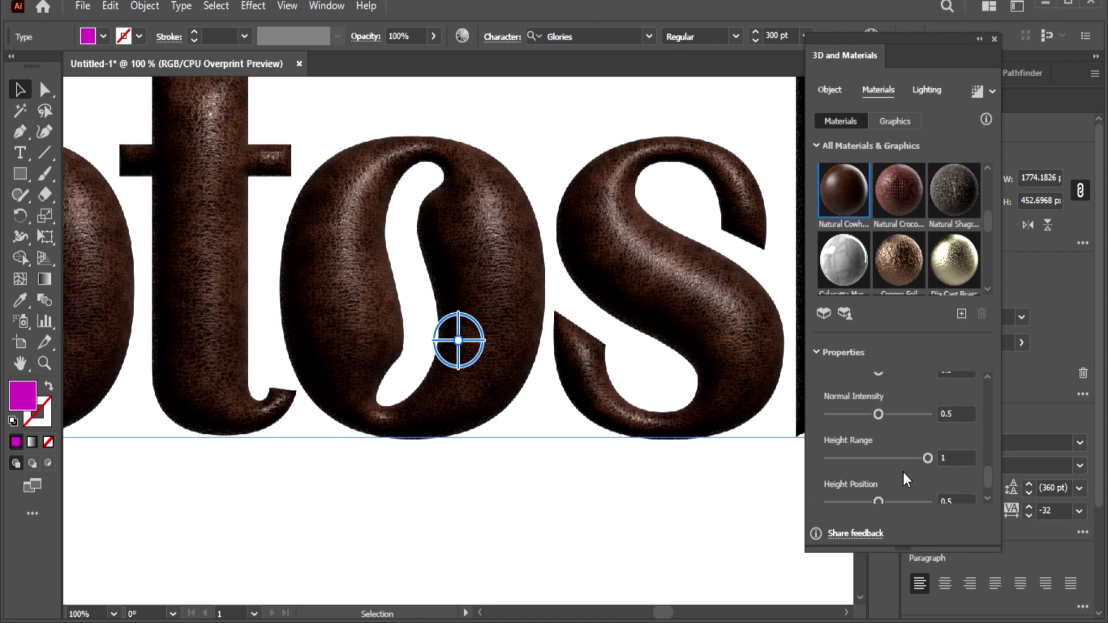
{"action": "scroll", "coordinate": [904, 439], "scroll_direction": "up", "scroll_amount": 1}
{"action": "scroll", "coordinate": [905, 431], "scroll_direction": "up", "scroll_amount": 1}
{"action": "scroll", "coordinate": [905, 431], "scroll_direction": "up", "scroll_amount": 1}
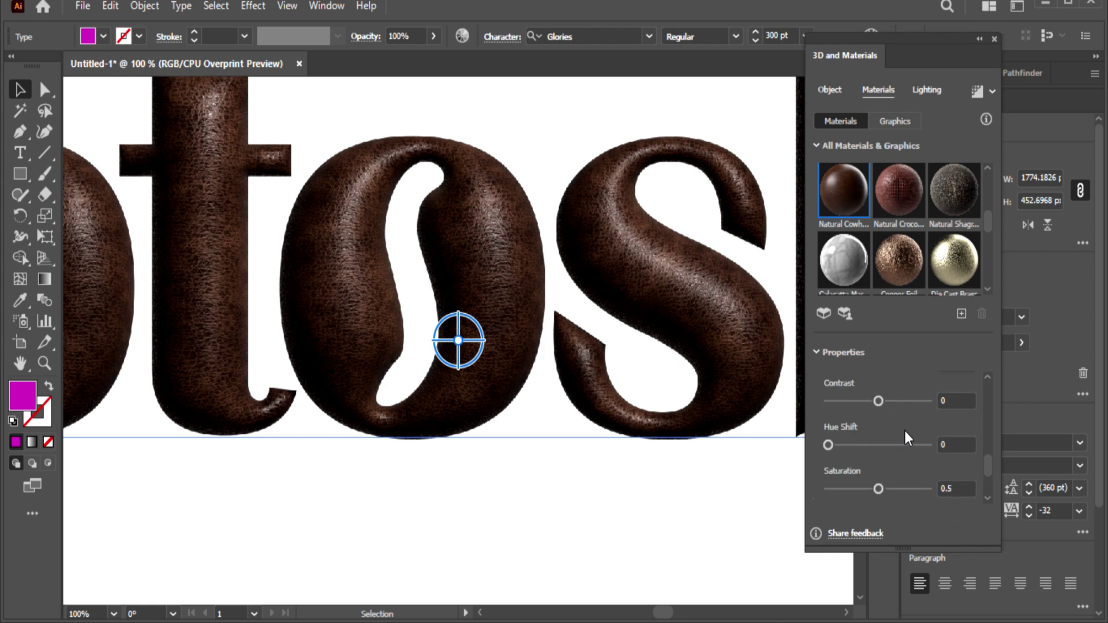
Step: Set leather Saturation to 0.65 and Normal Intensity to about 0.54
{"action": "left_click_drag", "start_coordinate": [878, 489], "coordinate": [829, 489]}
{"action": "left_click_drag", "start_coordinate": [902, 490], "coordinate": [894, 486]}
{"action": "scroll", "coordinate": [943, 411], "scroll_direction": "down", "scroll_amount": 1}
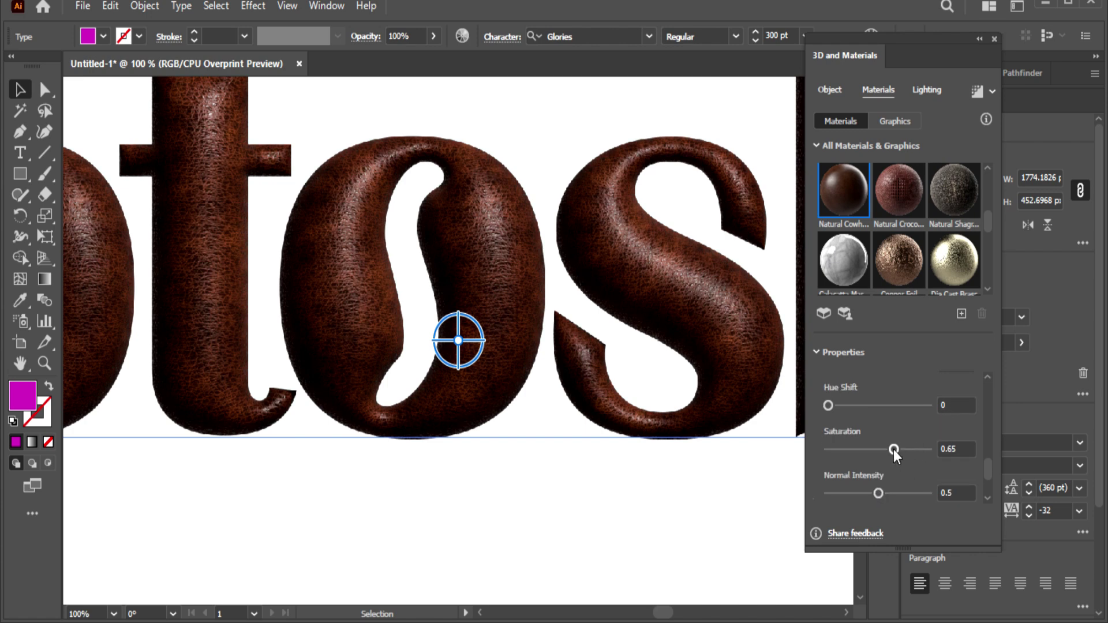
{"action": "scroll", "coordinate": [893, 449], "scroll_direction": "down", "scroll_amount": 1}
{"action": "left_click_drag", "start_coordinate": [879, 455], "coordinate": [820, 460]}
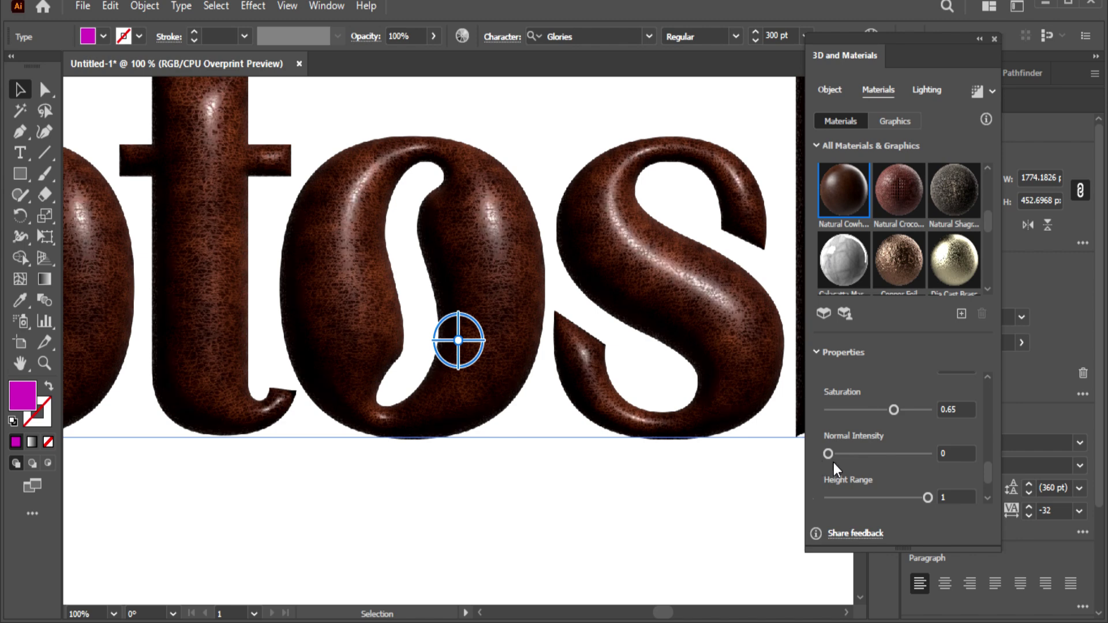
{"action": "left_click_drag", "start_coordinate": [828, 455], "coordinate": [878, 455]}
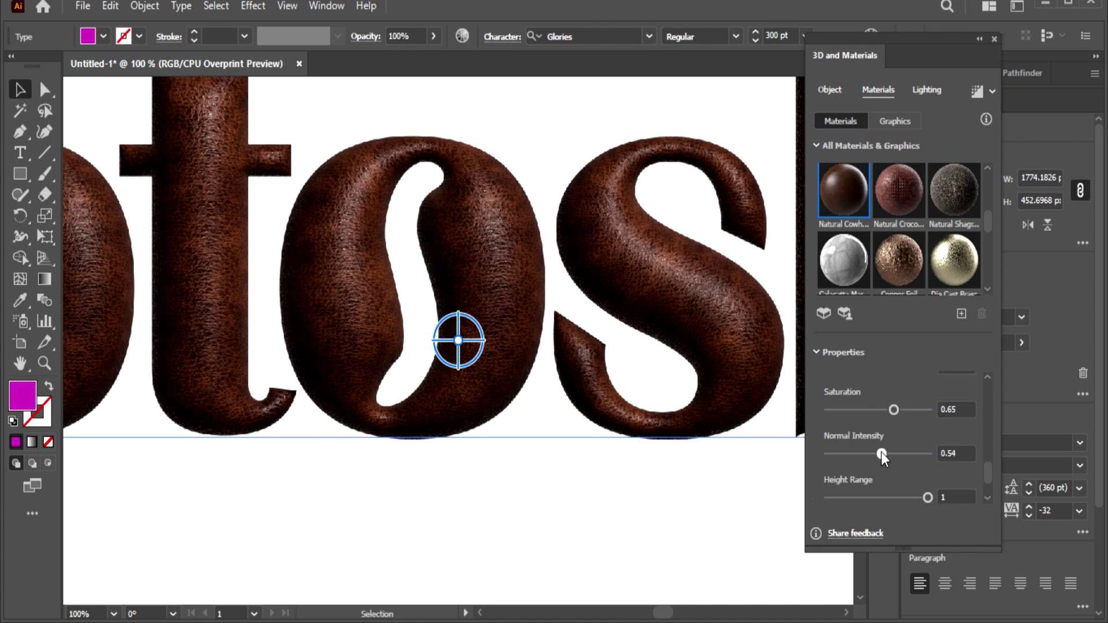
Step: Raise Height Position to 1 and Ambient Occlusion Intensity to about 1
{"action": "scroll", "coordinate": [928, 501], "scroll_direction": "down", "scroll_amount": 3}
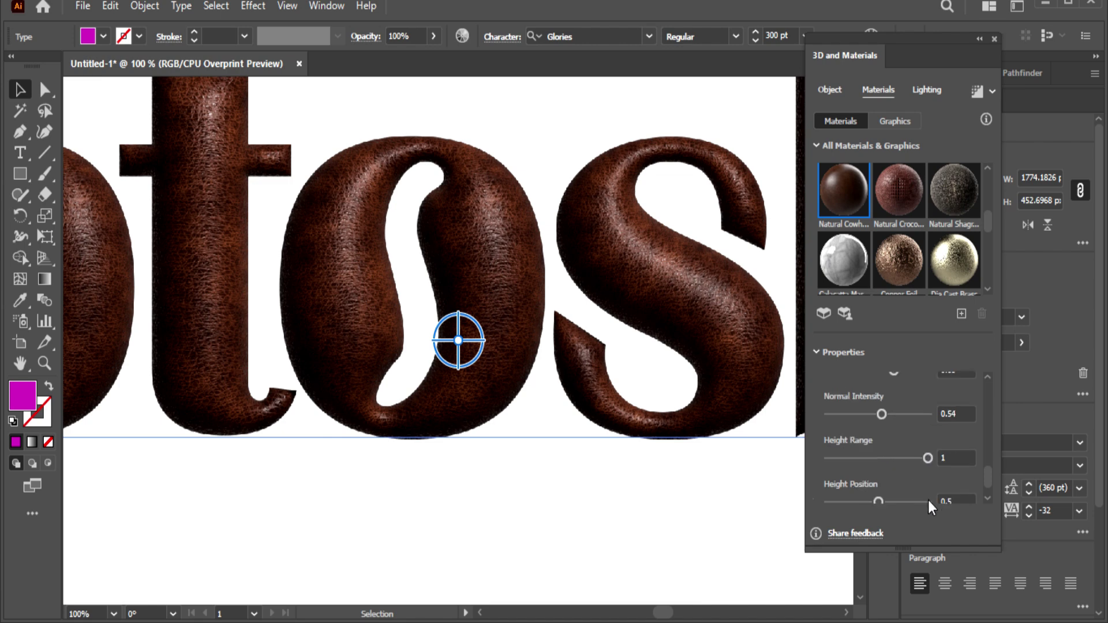
{"action": "left_click_drag", "start_coordinate": [879, 464], "coordinate": [936, 472]}
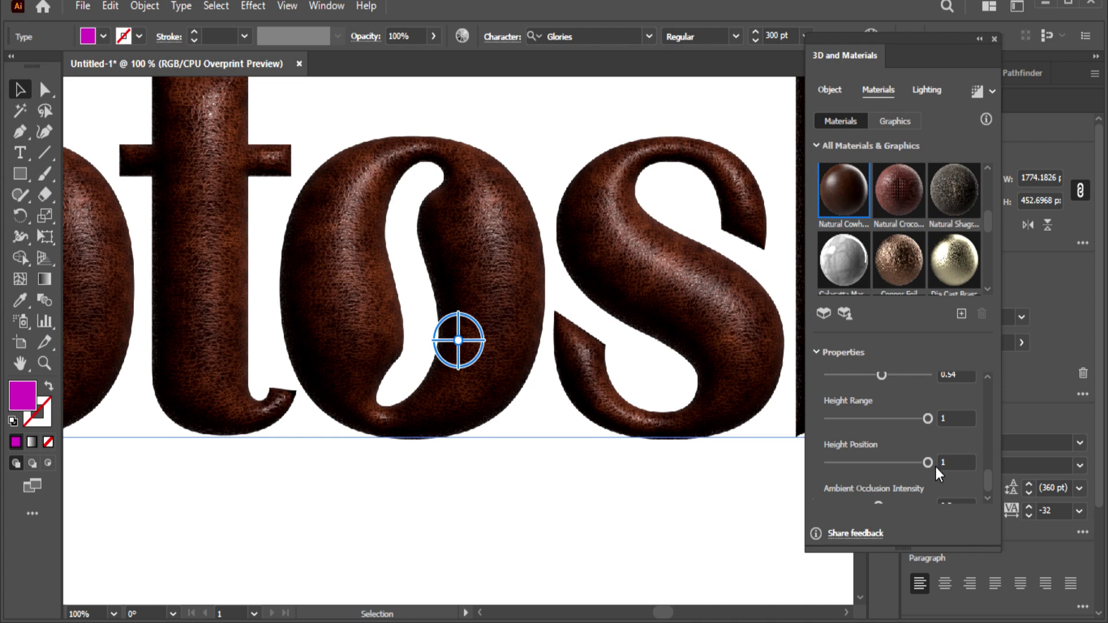
{"action": "scroll", "coordinate": [912, 485], "scroll_direction": "down", "scroll_amount": 1}
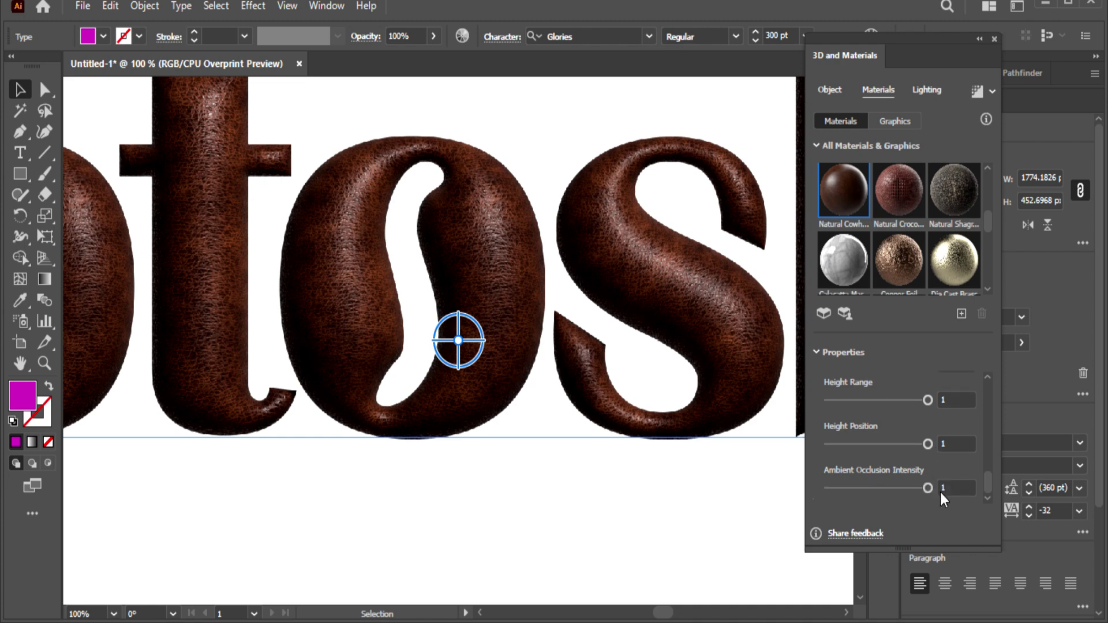
{"action": "left_click_drag", "start_coordinate": [940, 488], "coordinate": [938, 494]}
{"action": "scroll", "coordinate": [936, 491], "scroll_direction": "down", "scroll_amount": 2}
Step: Try a dark blue and then a near-black Cowhide Color on the letters
{"action": "scroll", "coordinate": [936, 490], "scroll_direction": "down", "scroll_amount": 2}
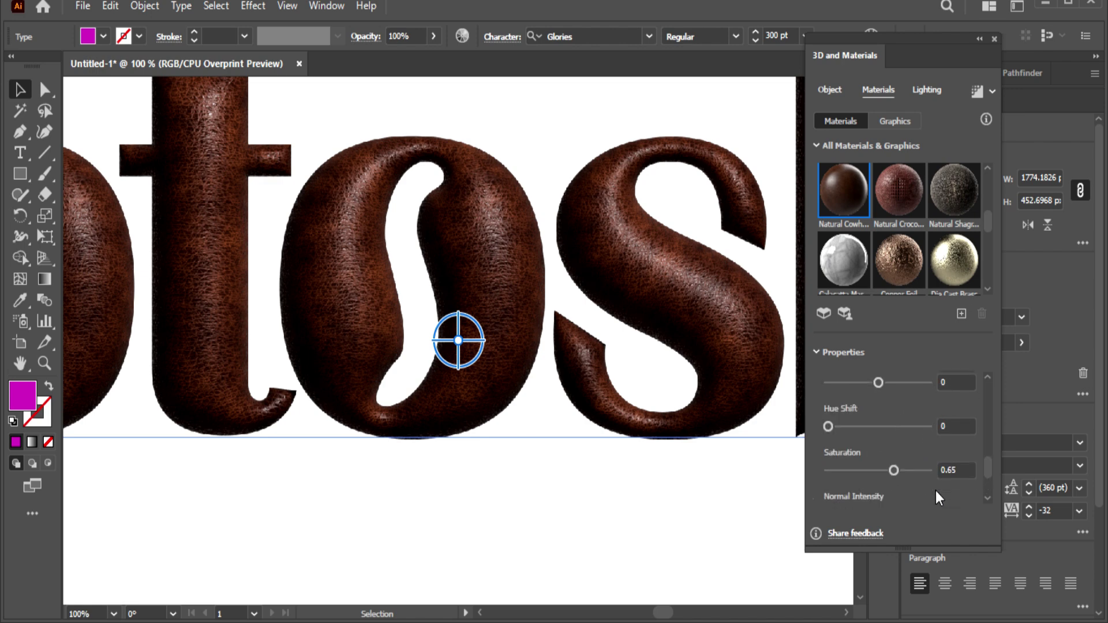
{"action": "scroll", "coordinate": [930, 487], "scroll_direction": "down", "scroll_amount": 2}
{"action": "scroll", "coordinate": [930, 486], "scroll_direction": "down", "scroll_amount": 2}
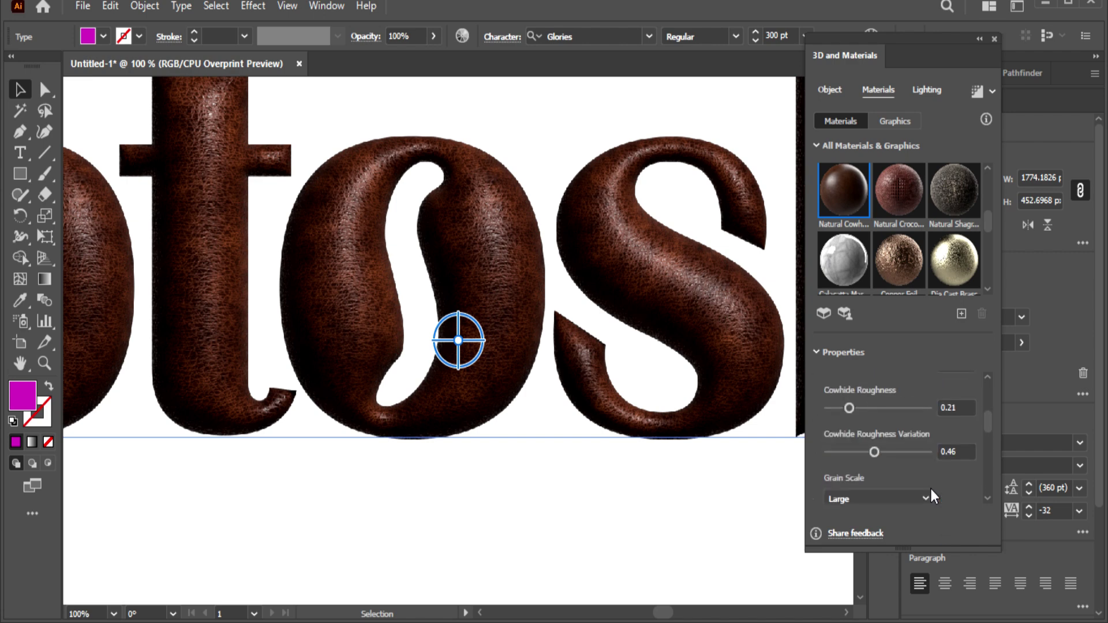
{"action": "scroll", "coordinate": [930, 487], "scroll_direction": "down", "scroll_amount": 2}
{"action": "scroll", "coordinate": [930, 486], "scroll_direction": "down", "scroll_amount": 1}
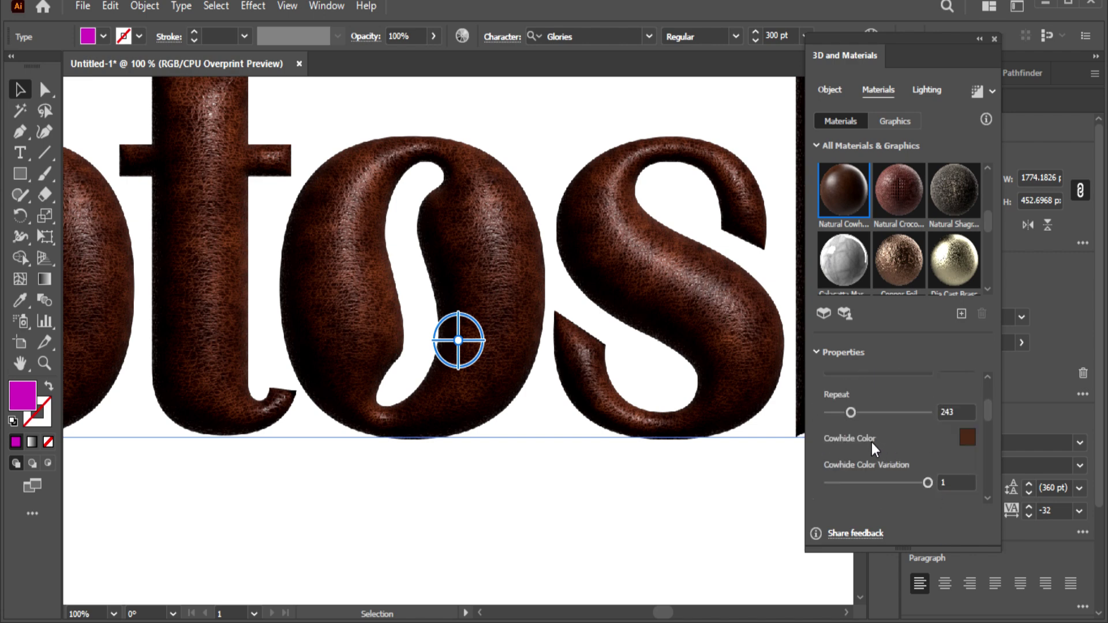
{"action": "left_click", "coordinate": [969, 438]}
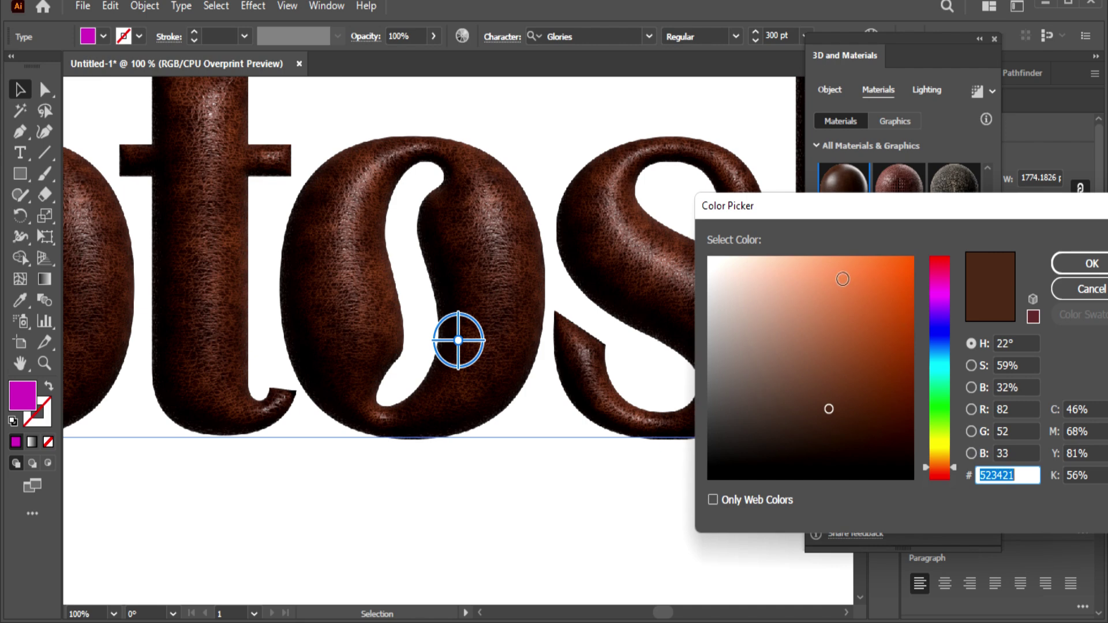
{"action": "left_click", "coordinate": [943, 338]}
{"action": "mouse_move", "coordinate": [908, 407]}
{"action": "left_mouse_down"}
{"action": "mouse_move", "coordinate": [927, 407]}
{"action": "mouse_move", "coordinate": [934, 390]}
{"action": "left_mouse_up"}
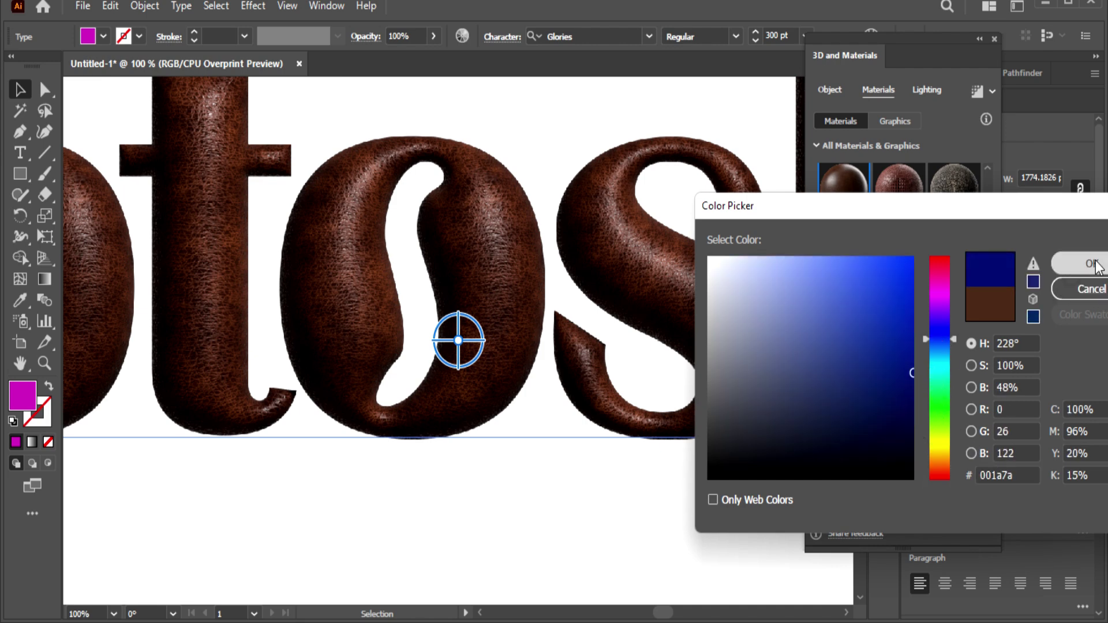
{"action": "left_click", "coordinate": [1091, 289]}
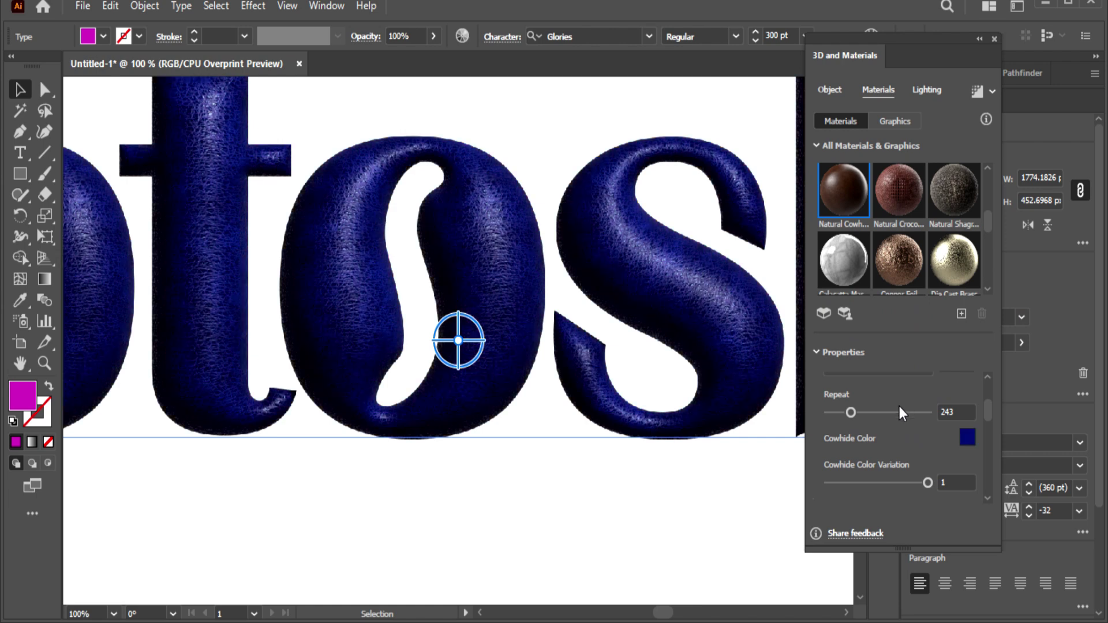
{"action": "left_click", "coordinate": [968, 440]}
{"action": "mouse_move", "coordinate": [894, 442]}
{"action": "left_mouse_down"}
{"action": "mouse_move", "coordinate": [663, 491]}
{"action": "mouse_move", "coordinate": [692, 497]}
{"action": "left_mouse_up"}
{"action": "left_click", "coordinate": [1086, 269]}
Step: Set the Cowhide Color to light grey hex 969799 and review the whole word
{"action": "left_click", "coordinate": [968, 438]}
{"action": "type", "text": "969799"}
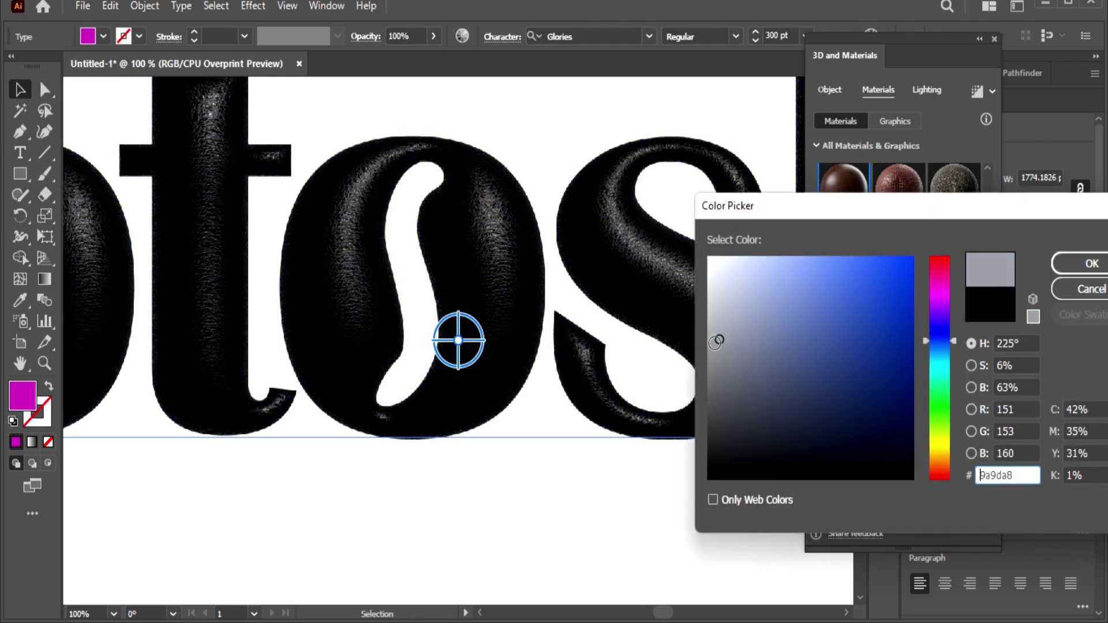
{"action": "left_click", "coordinate": [1071, 264]}
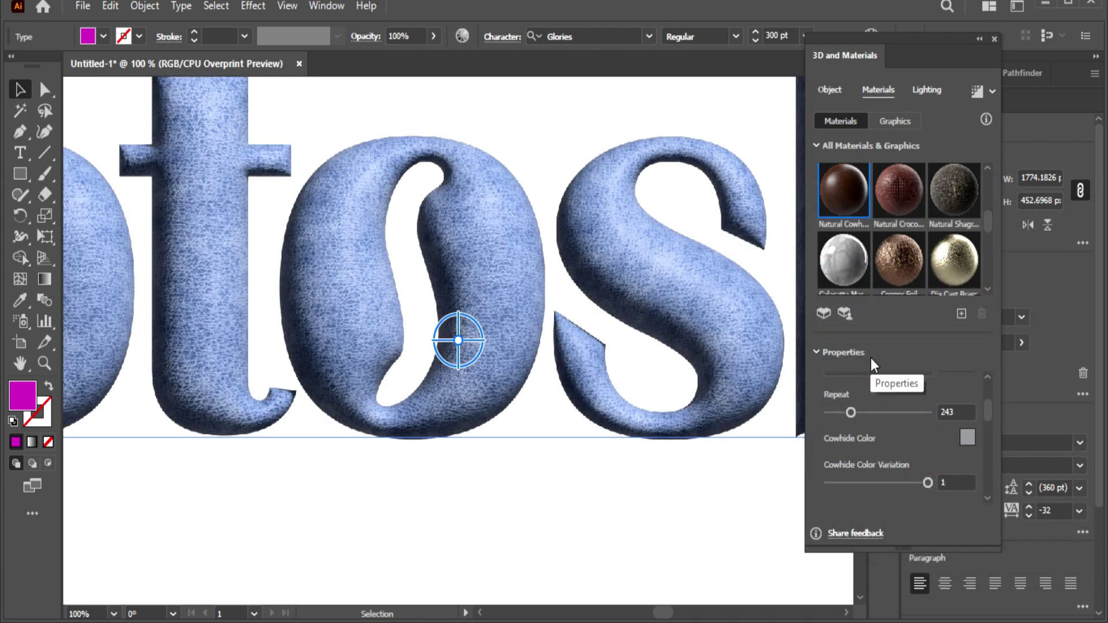
{"action": "key", "text": "ctrl+minus"}
{"action": "key", "text": "ctrl+minus"}
{"action": "key", "text": "ctrl+minus"}
{"action": "key", "text": "ctrl+plus"}
{"action": "key", "text": "ctrl+plus"}
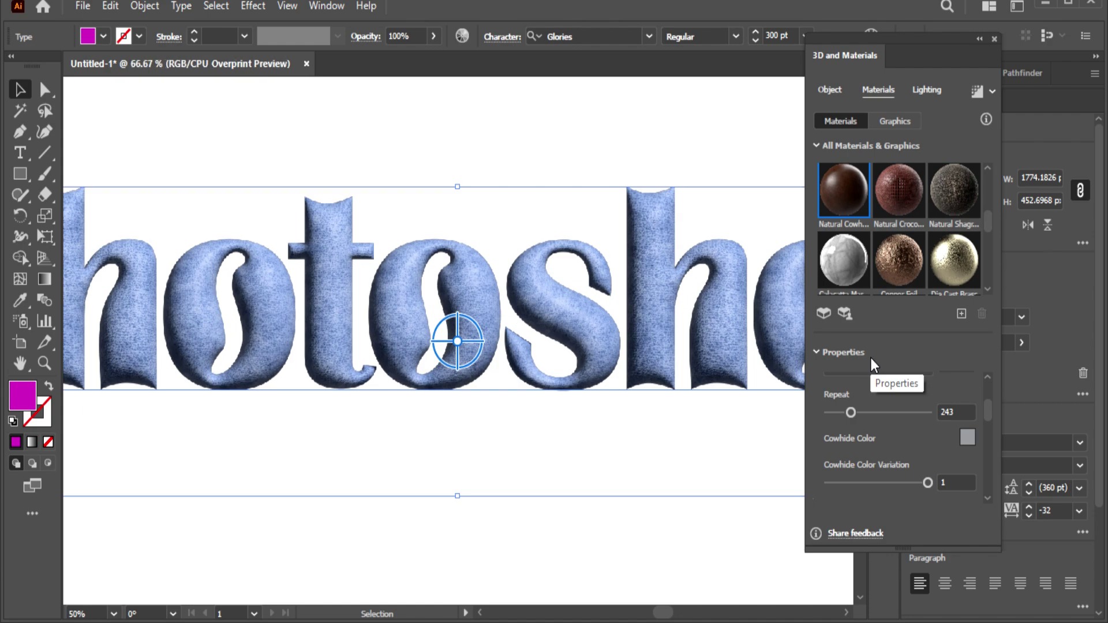